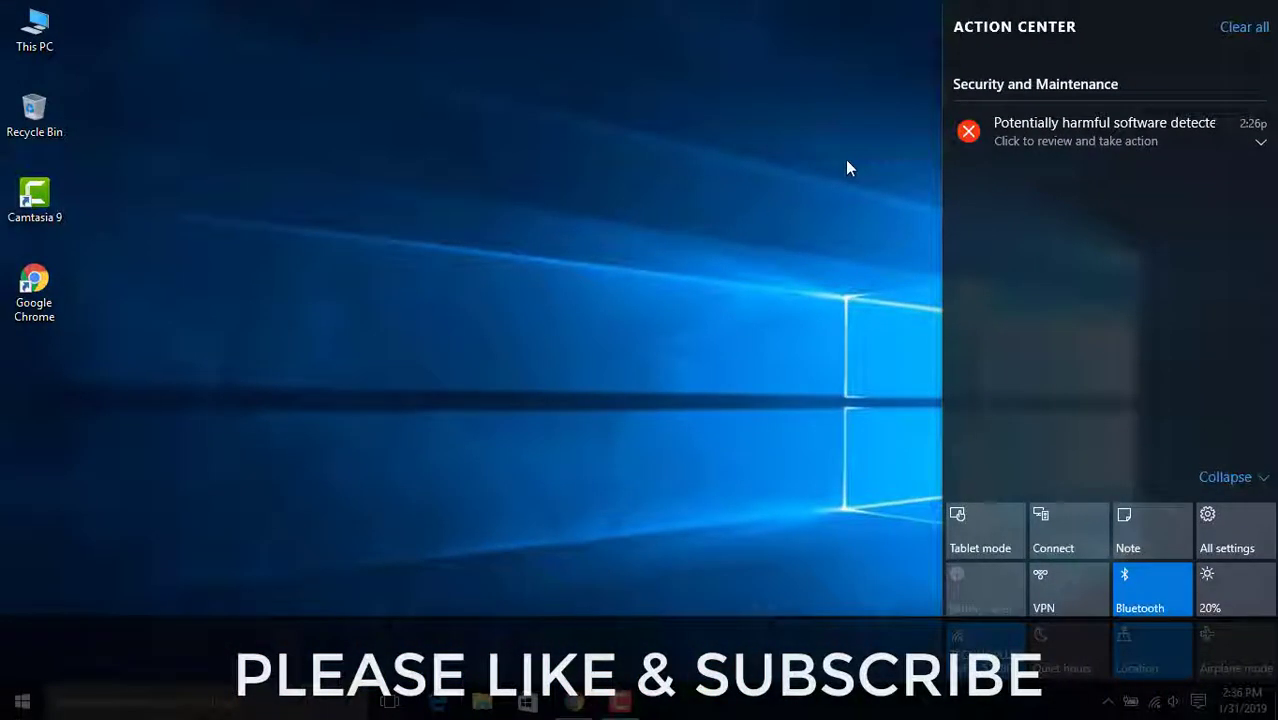
# Dismiss the Action Center and open the Software folder on the File_Music_Video (G:) drive from This PC.
pyautogui.click(846, 163)
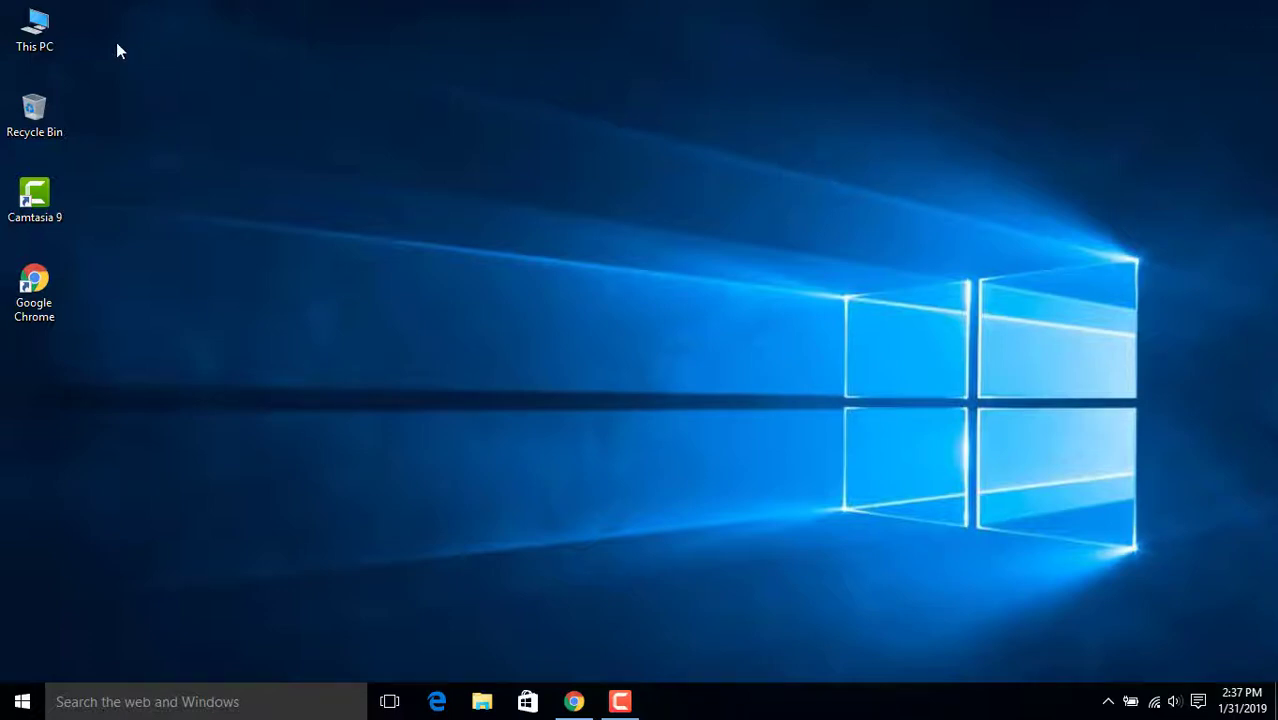
pyautogui.doubleClick(40, 32)
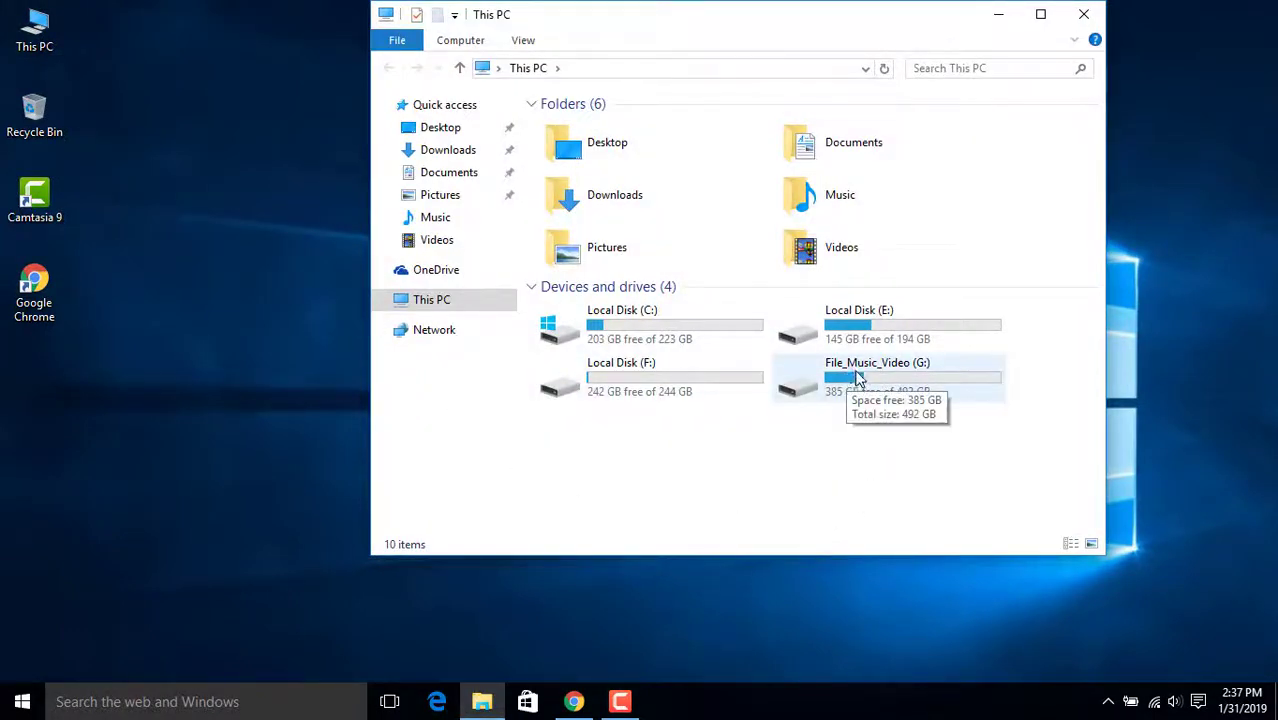
pyautogui.doubleClick(857, 385)
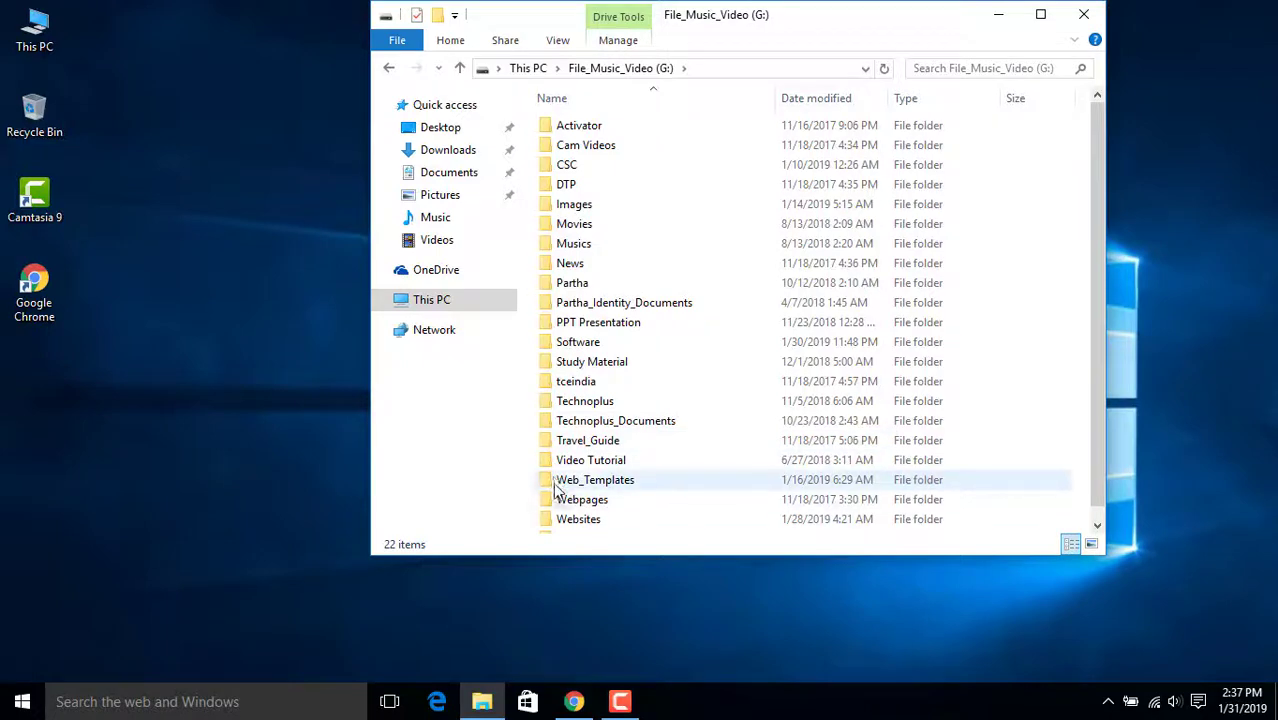
pyautogui.scroll(-1, 552, 475)
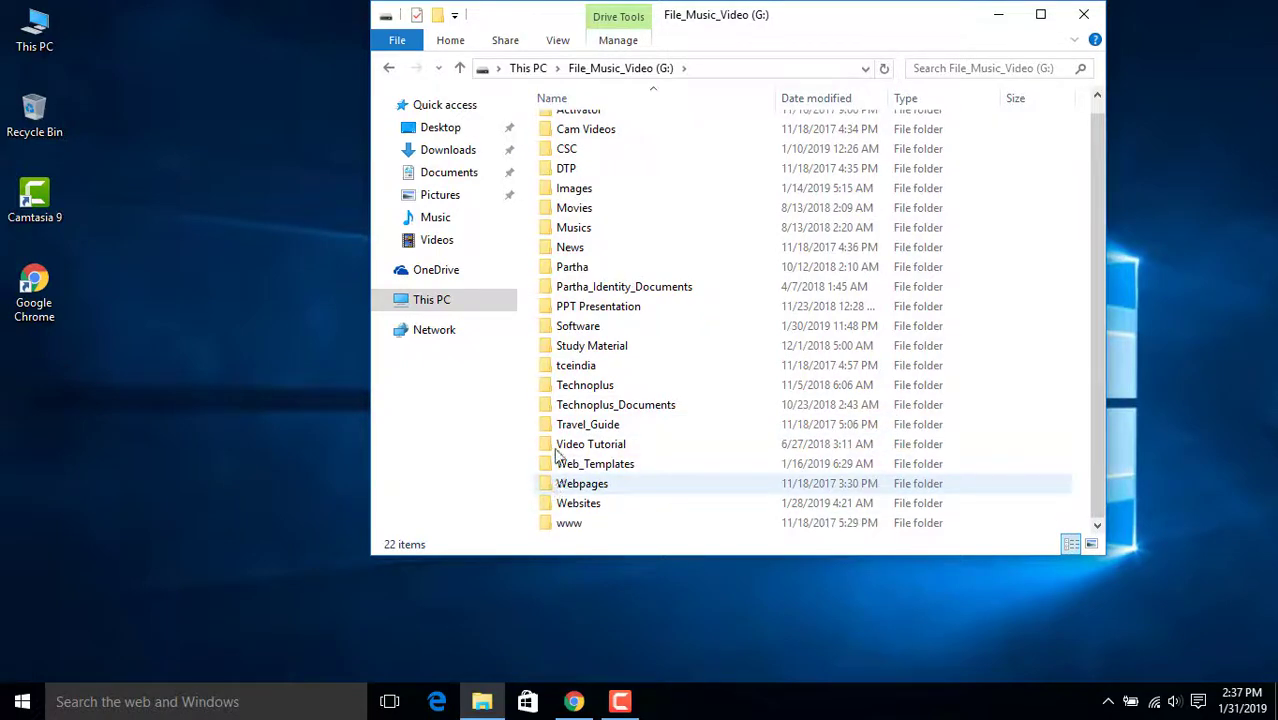
pyautogui.doubleClick(553, 326)
# Open Sound Recording, the SONY Sound Forge Pro 11.0 folder and its DI v2.3 Keygen and Patch subfolder to examine the files.
pyautogui.scroll(-6, 560, 363)
pyautogui.scroll(-2, 562, 366)
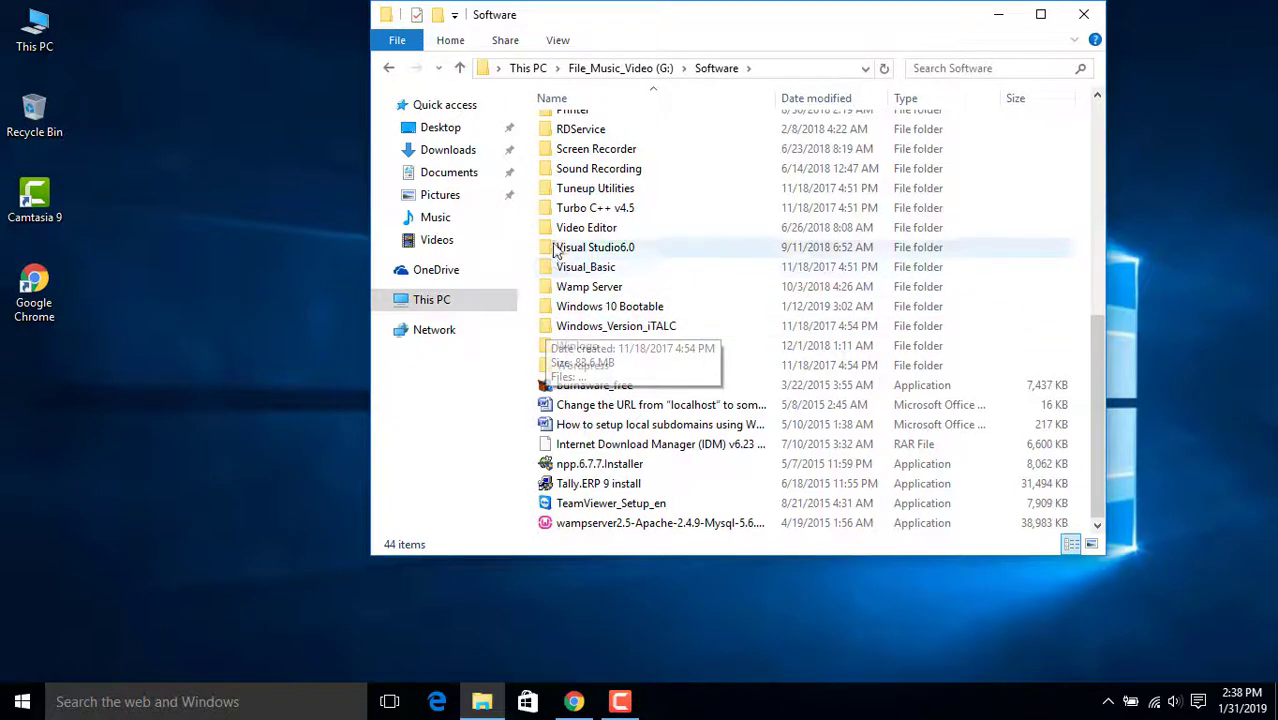
pyautogui.doubleClick(549, 172)
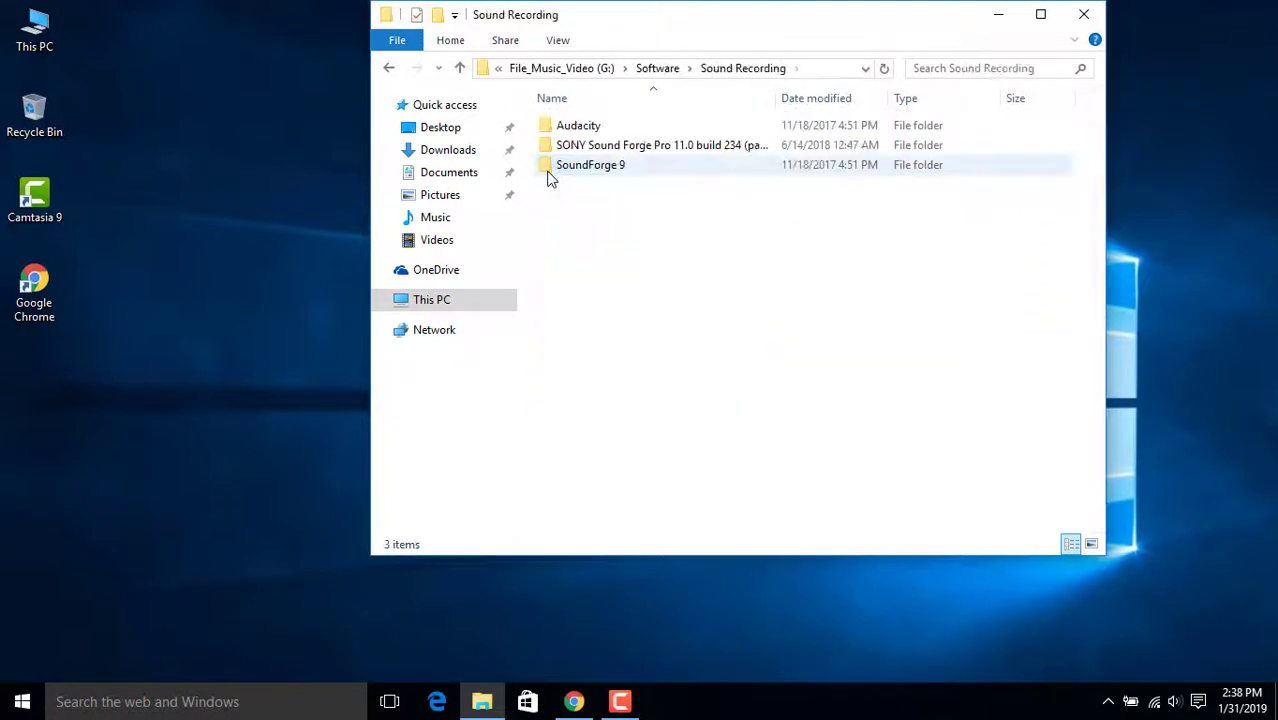
pyautogui.doubleClick(549, 147)
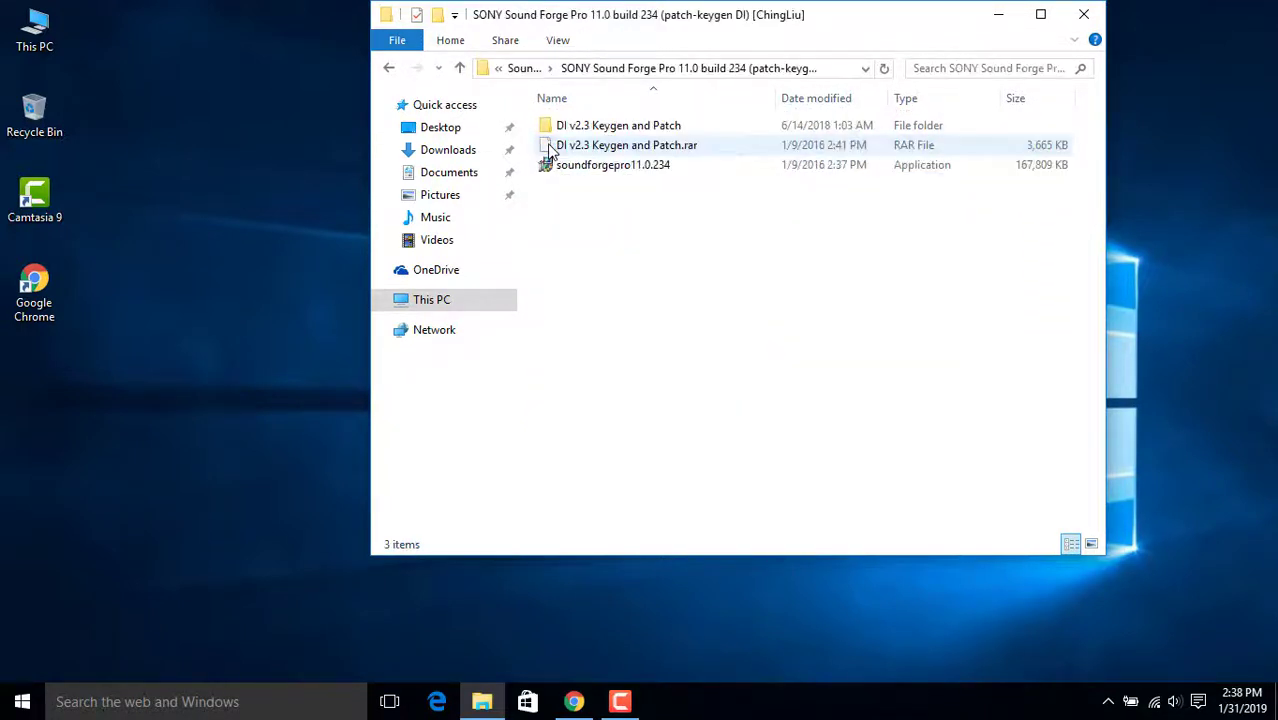
pyautogui.doubleClick(548, 128)
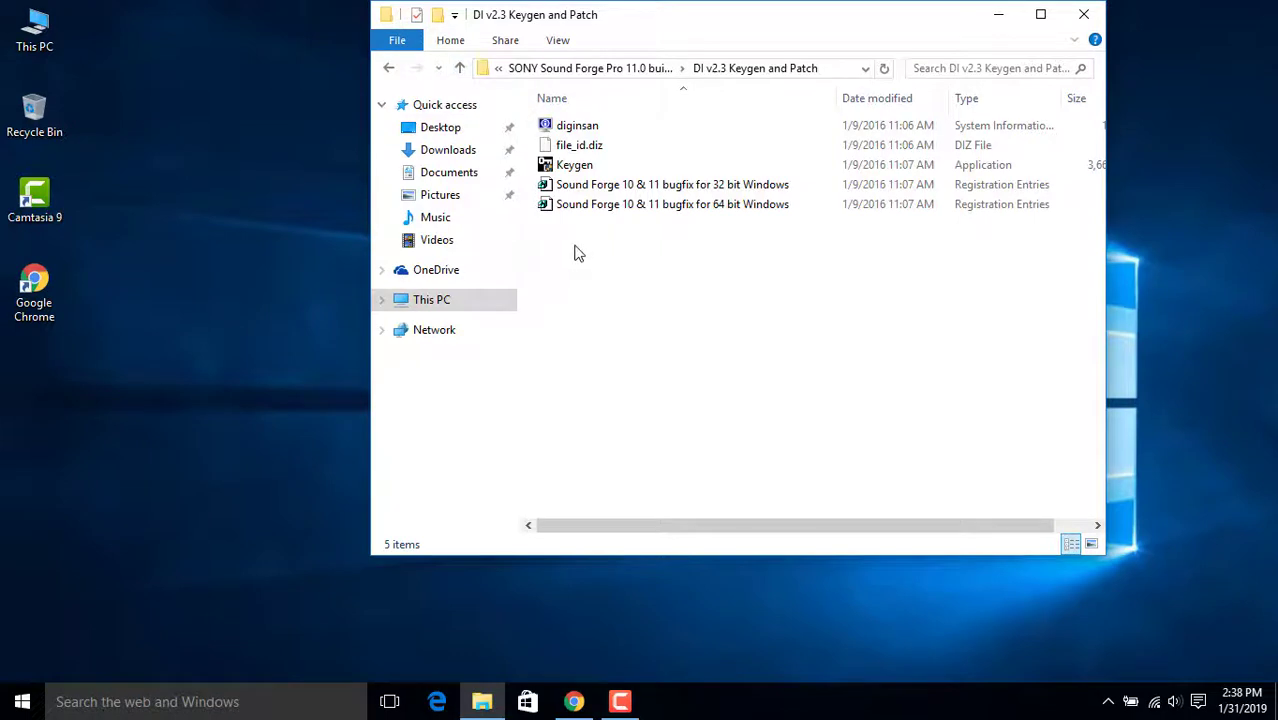
# Go back up three folder levels to the Software folder on drive G:.
pyautogui.click(461, 69)
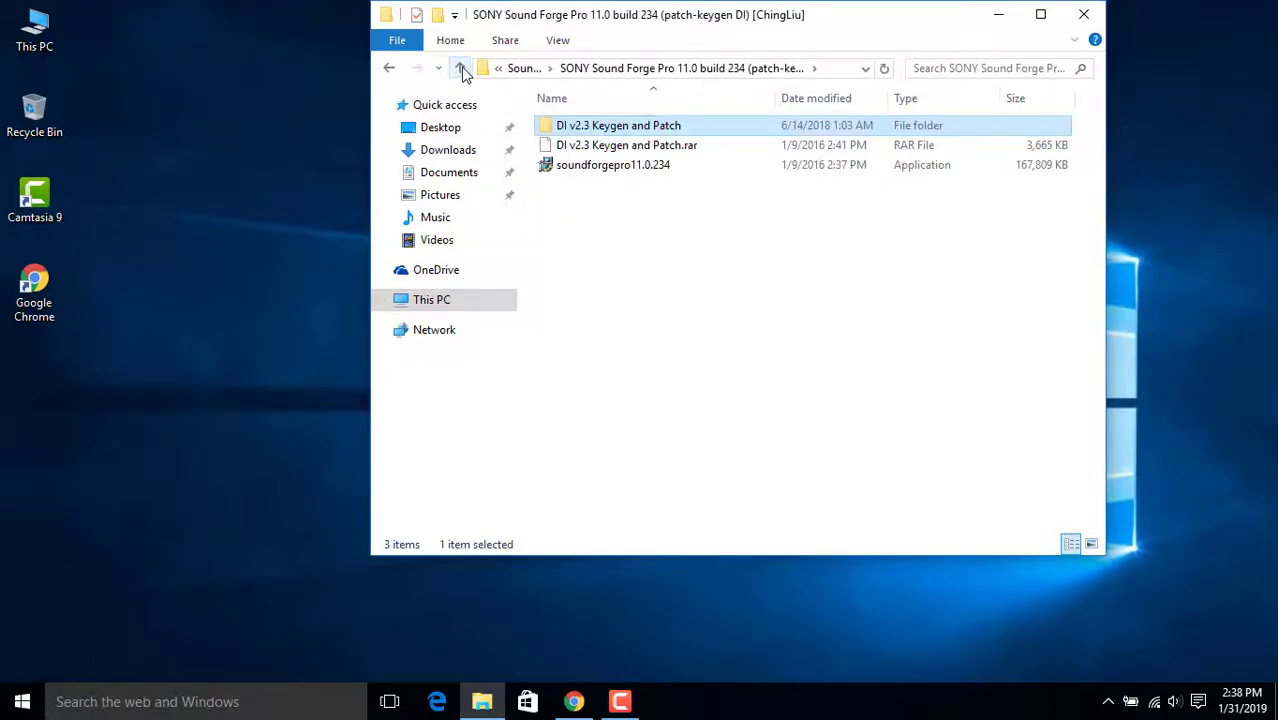
pyautogui.click(461, 69)
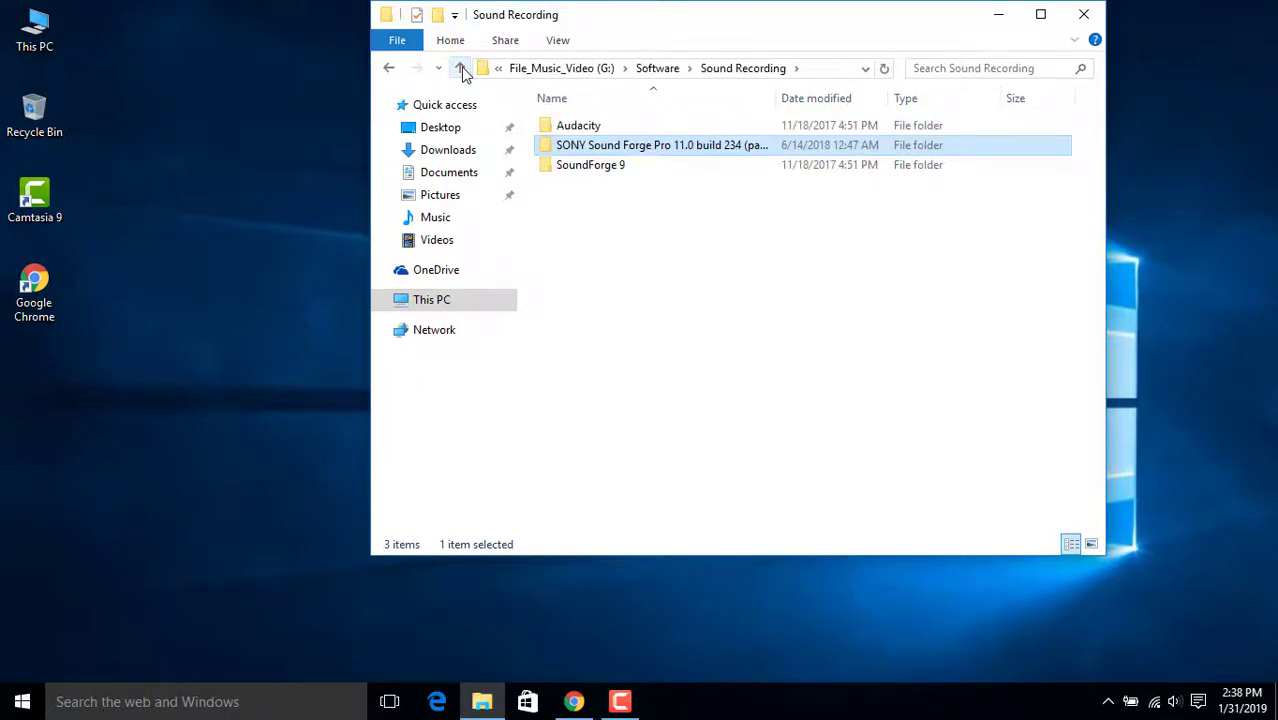
pyautogui.click(461, 69)
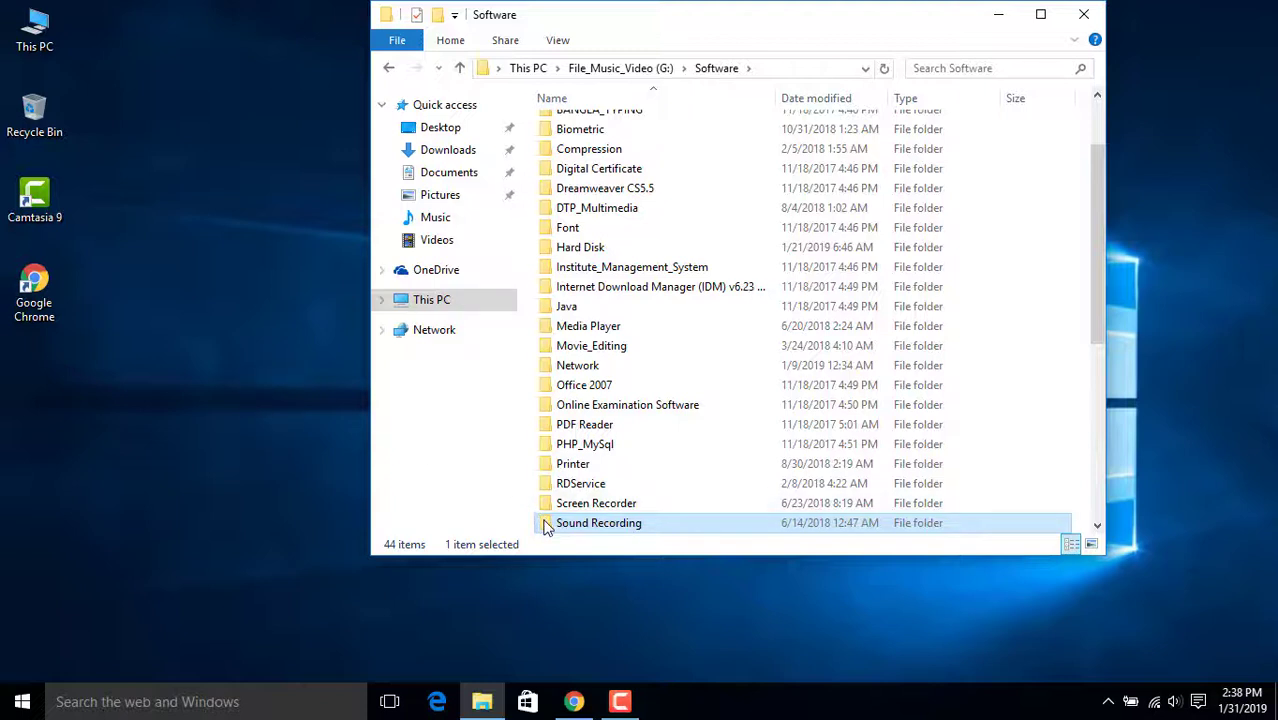
# Search Windows for "windows defend" and open the Windows Defender settings.
pyautogui.click(115, 701)
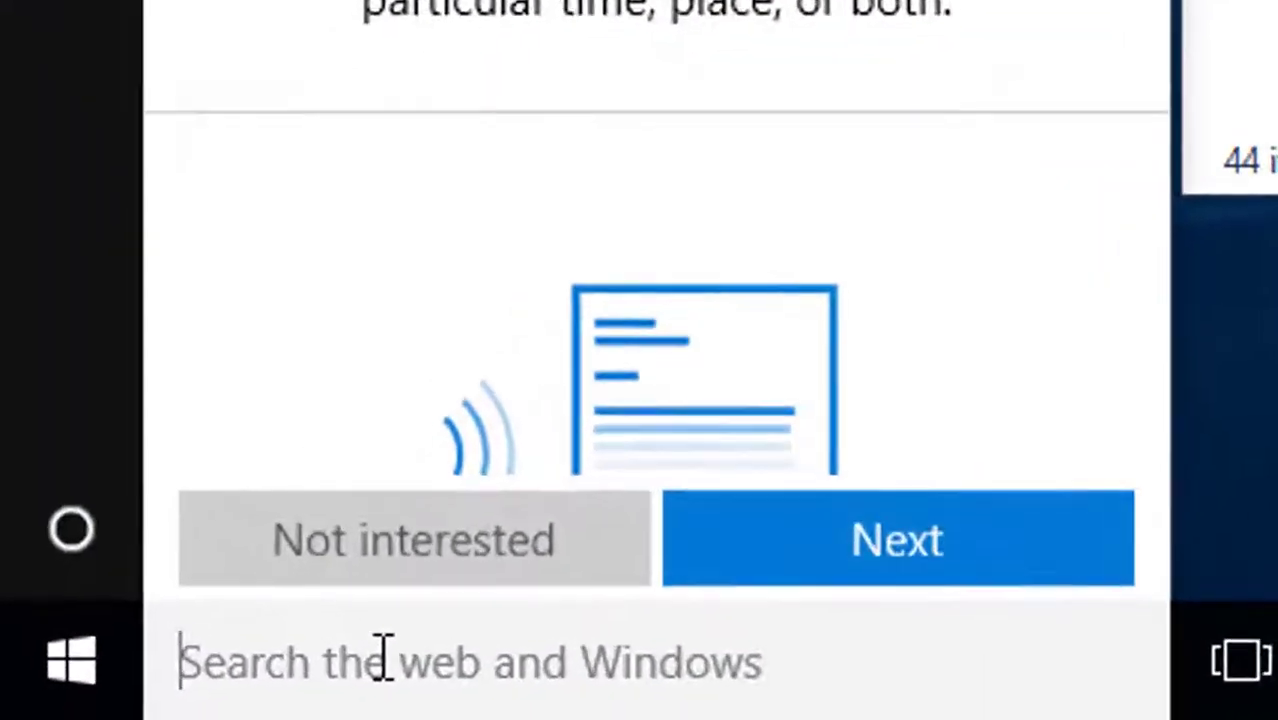
pyautogui.write('windows')
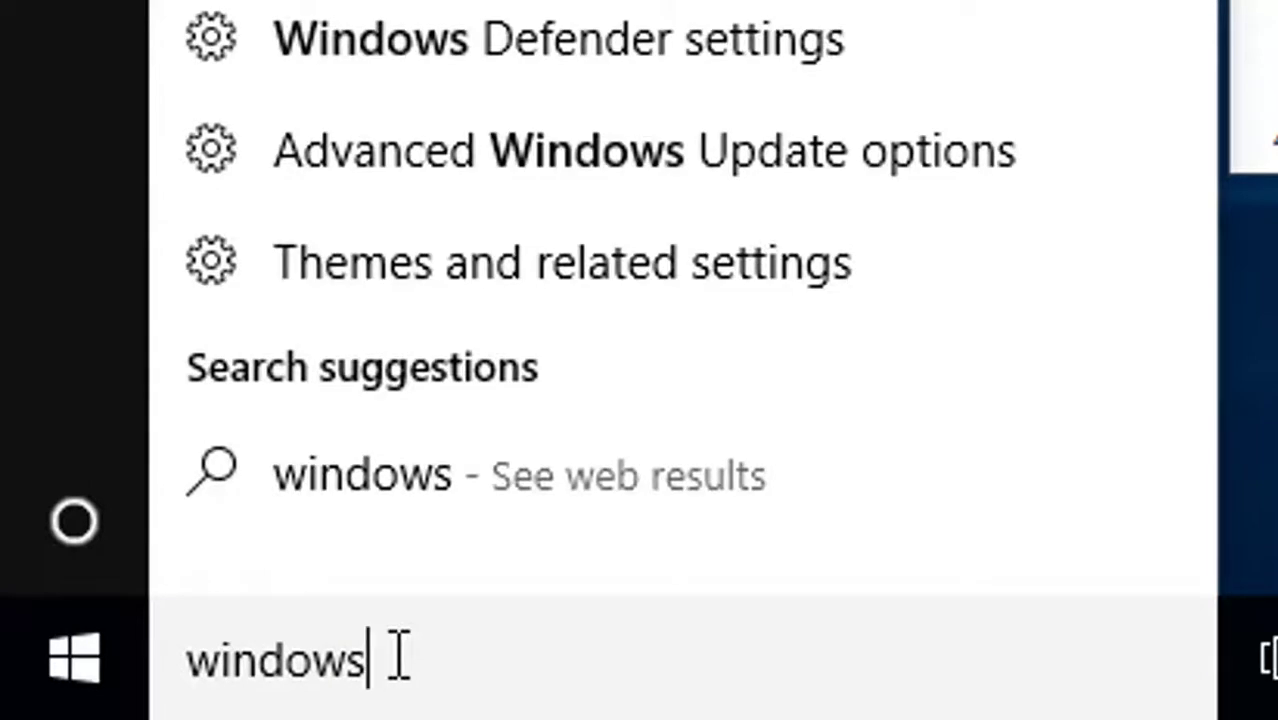
pyautogui.write(' de')
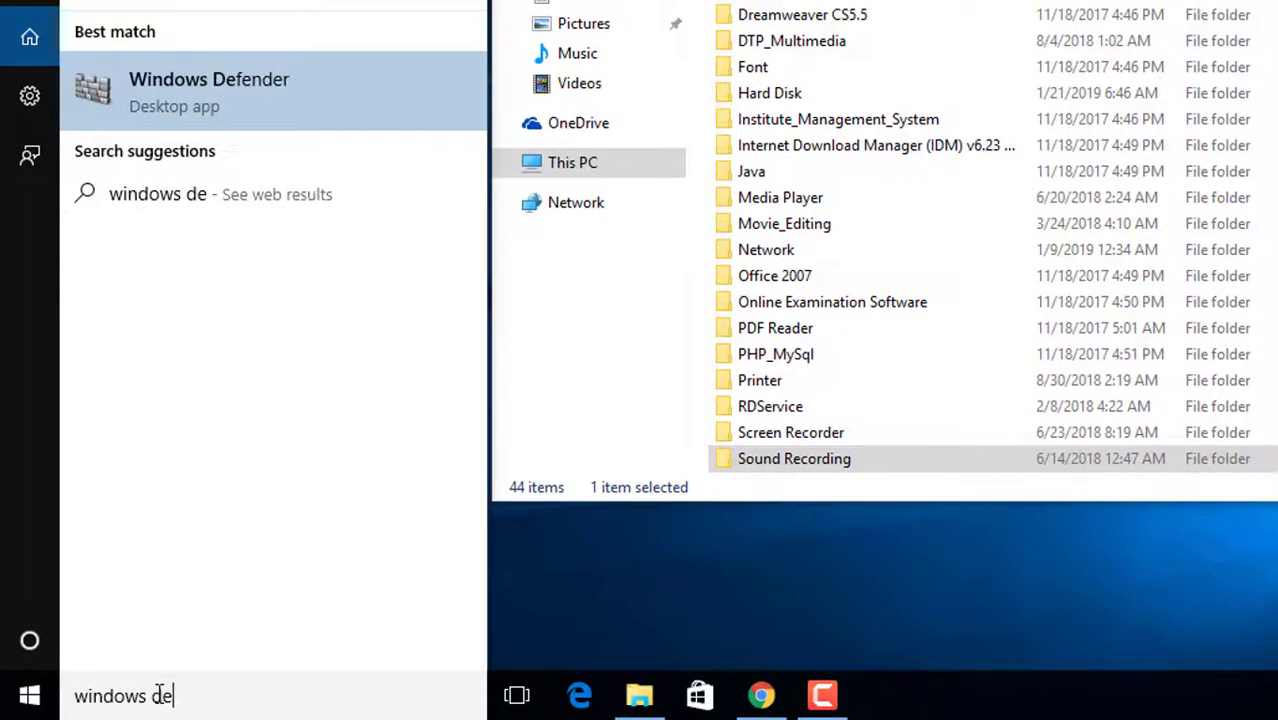
pyautogui.write('fend')
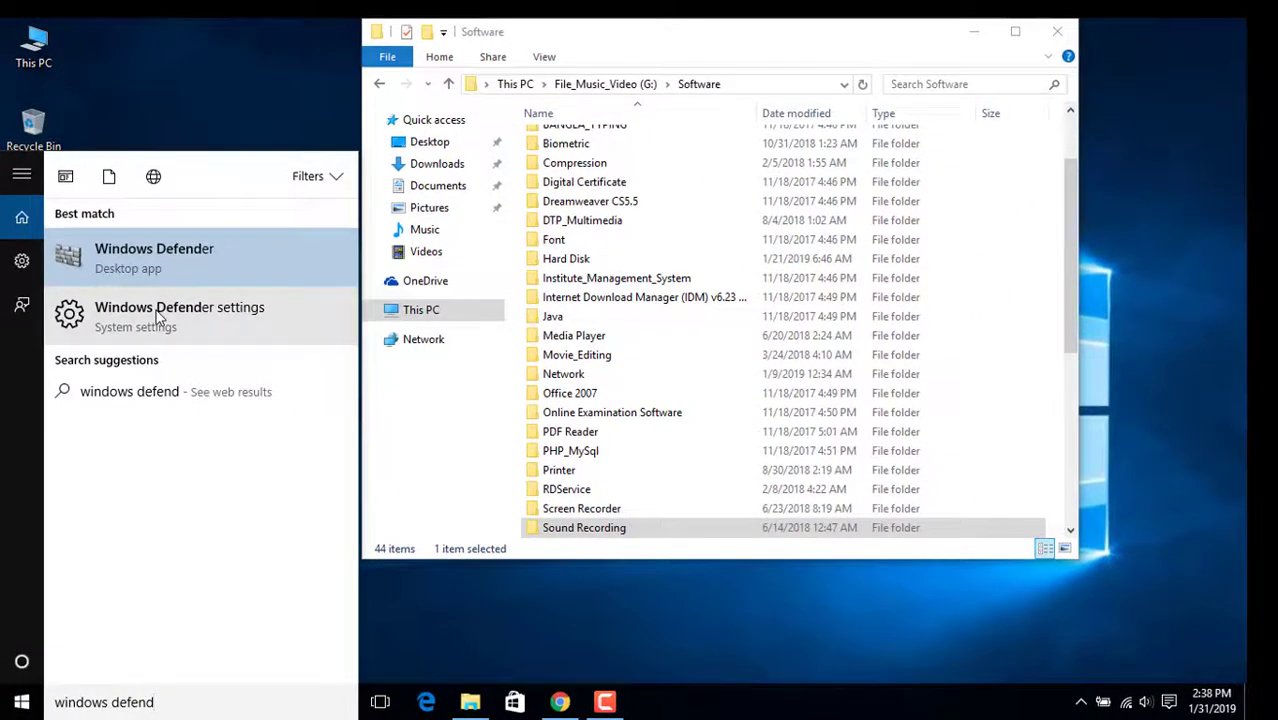
pyautogui.click(183, 256)
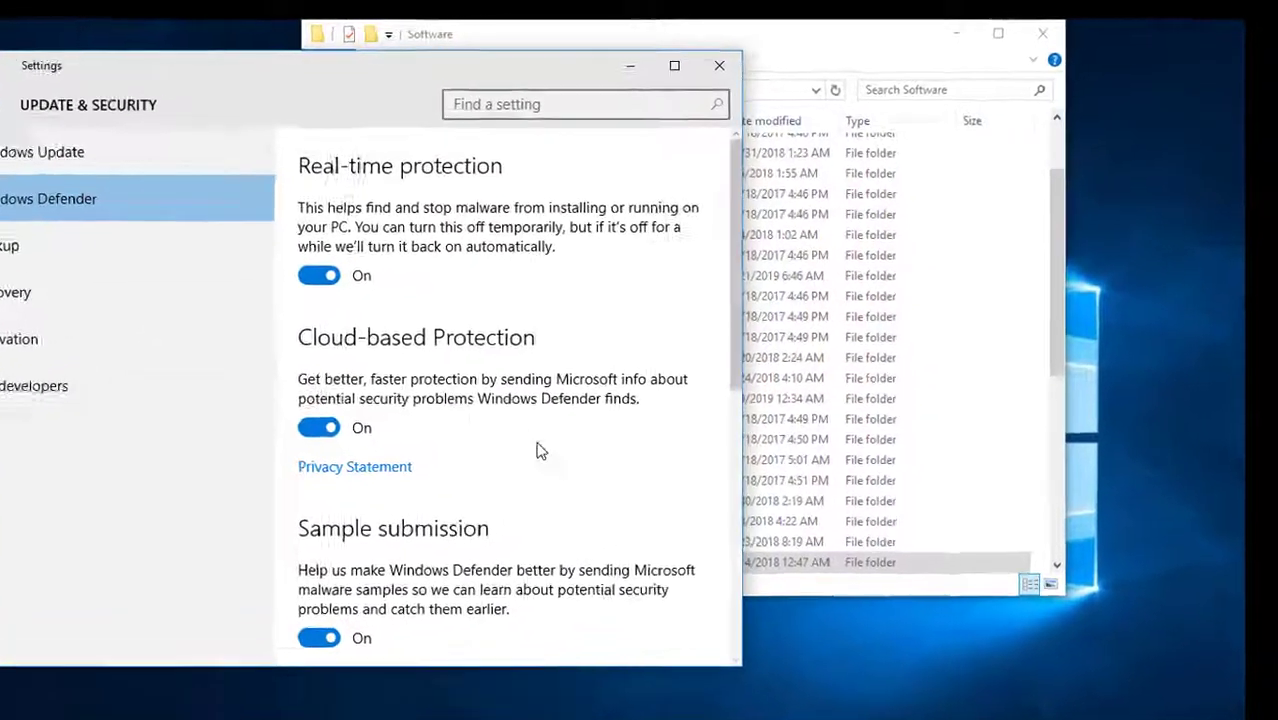
# Open the Add an exclusion page of Windows Defender and review the available exclusion types.
pyautogui.scroll(-5, 612, 440)
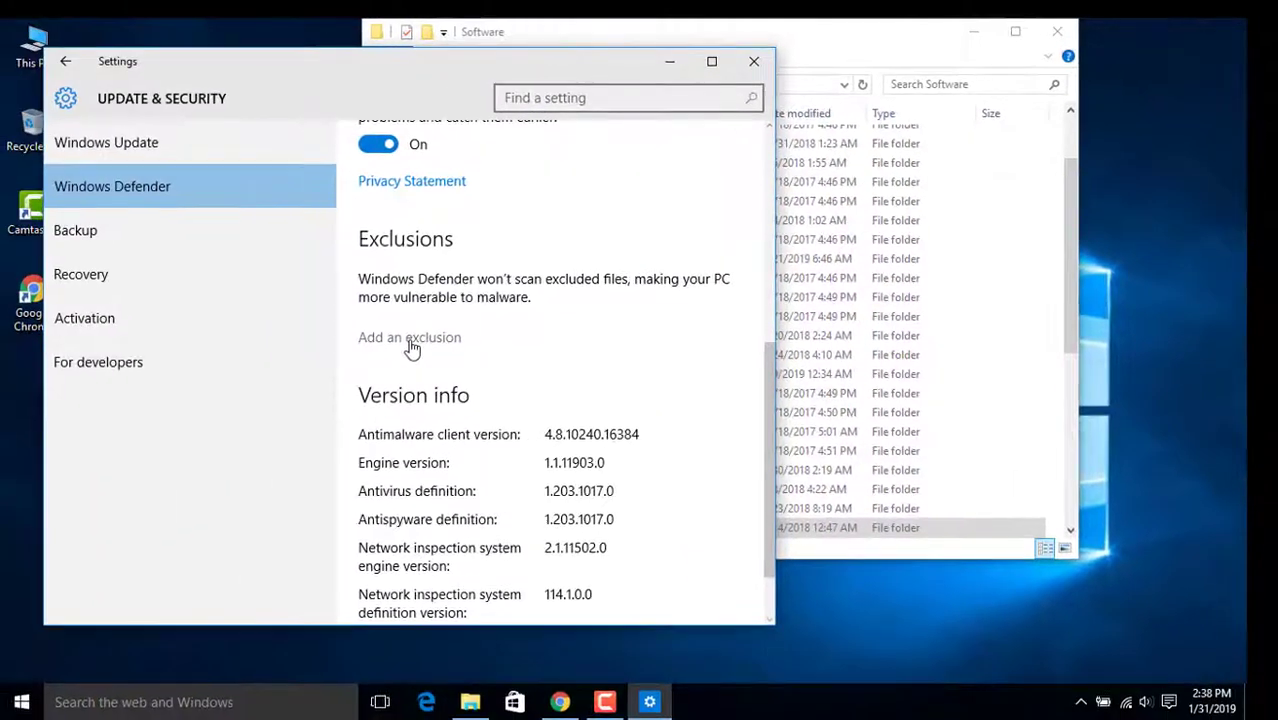
pyautogui.click(411, 339)
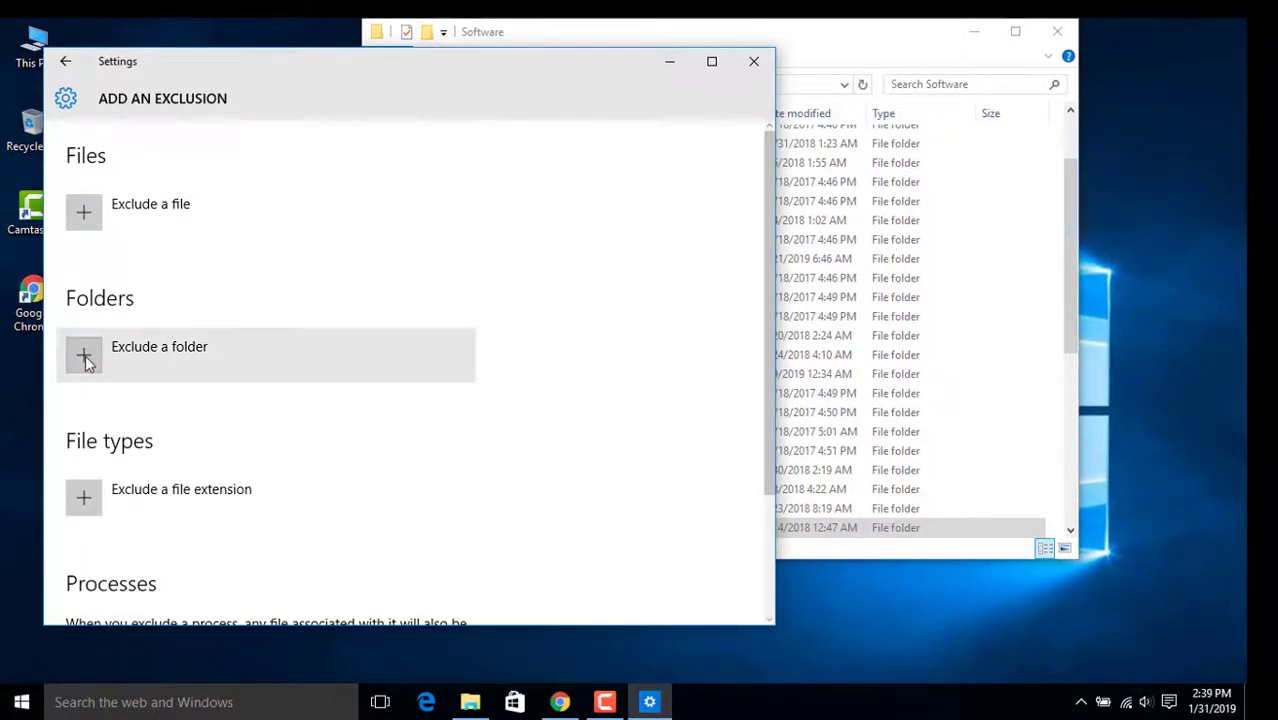
pyautogui.scroll(-2, 110, 375)
pyautogui.scroll(2, 200, 390)
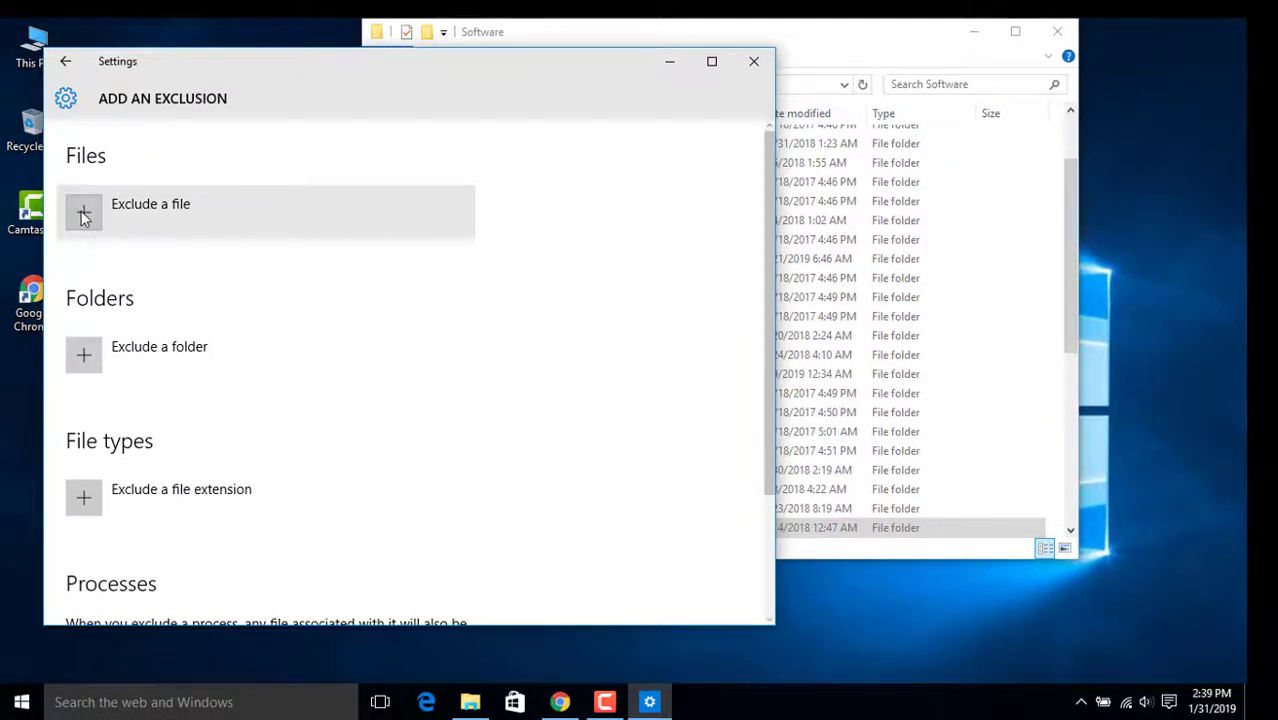
# Try to add a file extension exclusion for .bat.
pyautogui.scroll(-1, 200, 390)
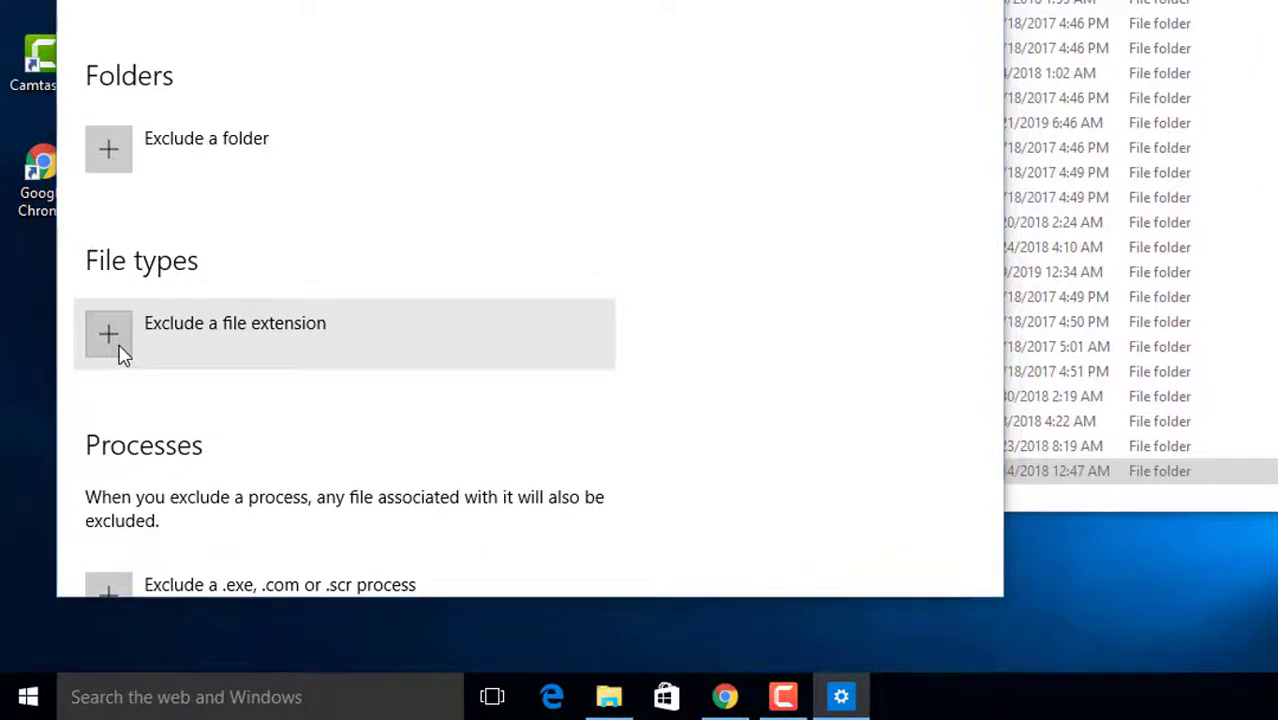
pyautogui.click(119, 345)
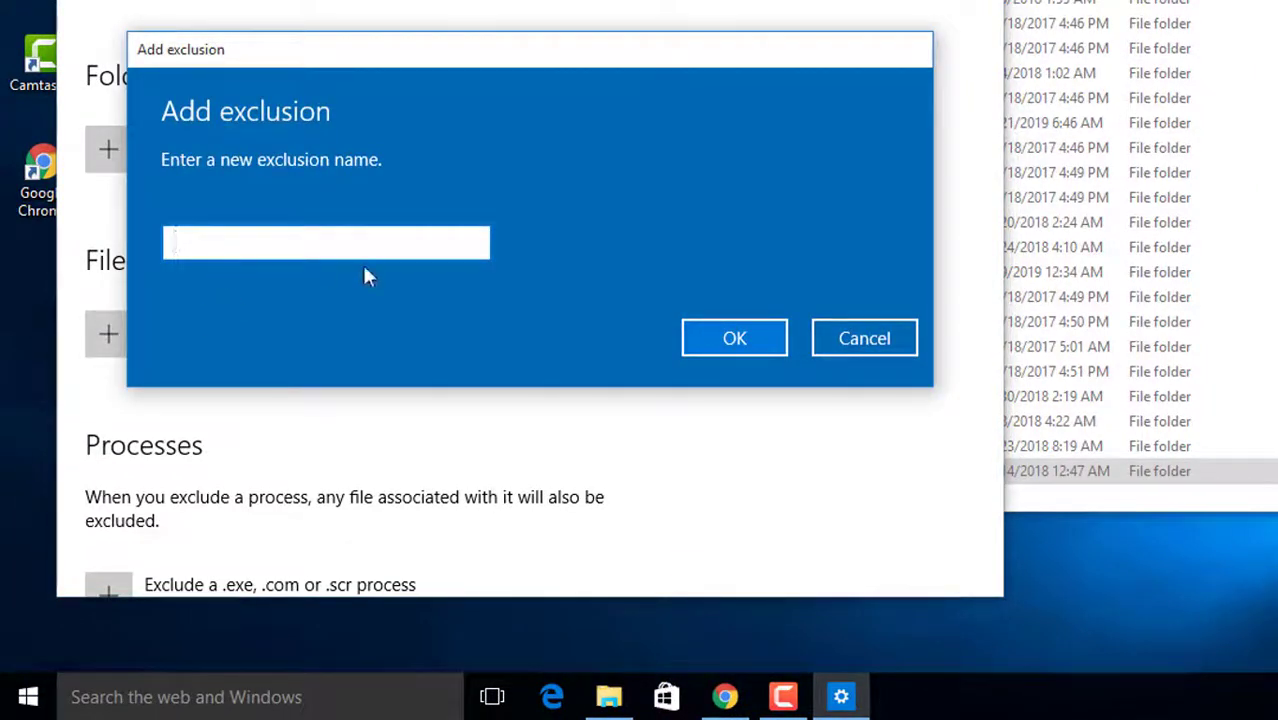
pyautogui.write('.bat')
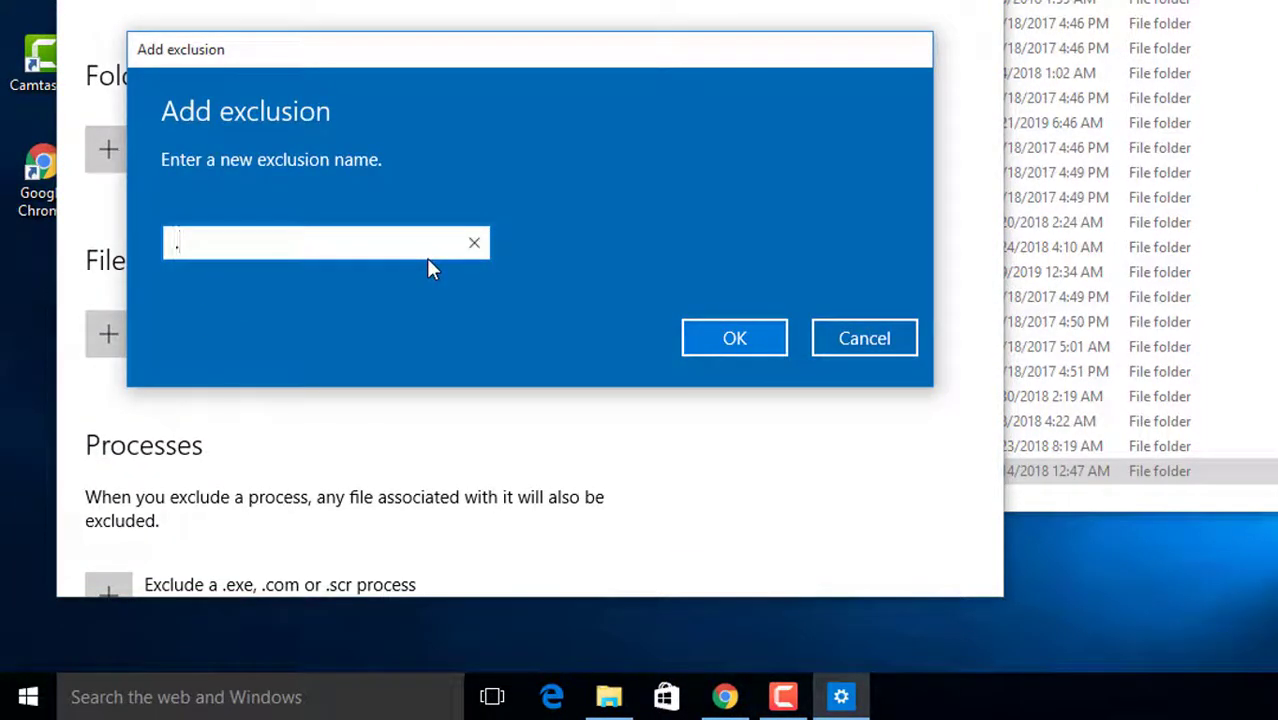
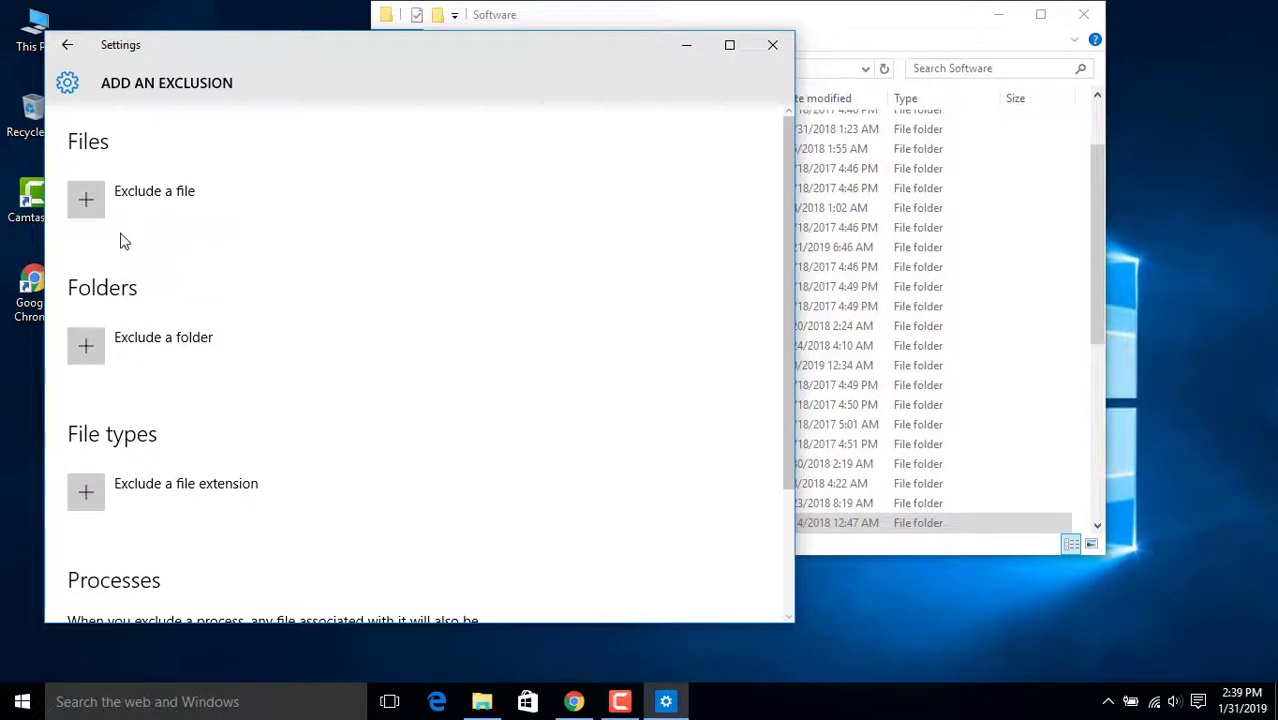
# Start a folder exclusion and browse to the File_Music_Video (G:) drive.
pyautogui.click(88, 350)
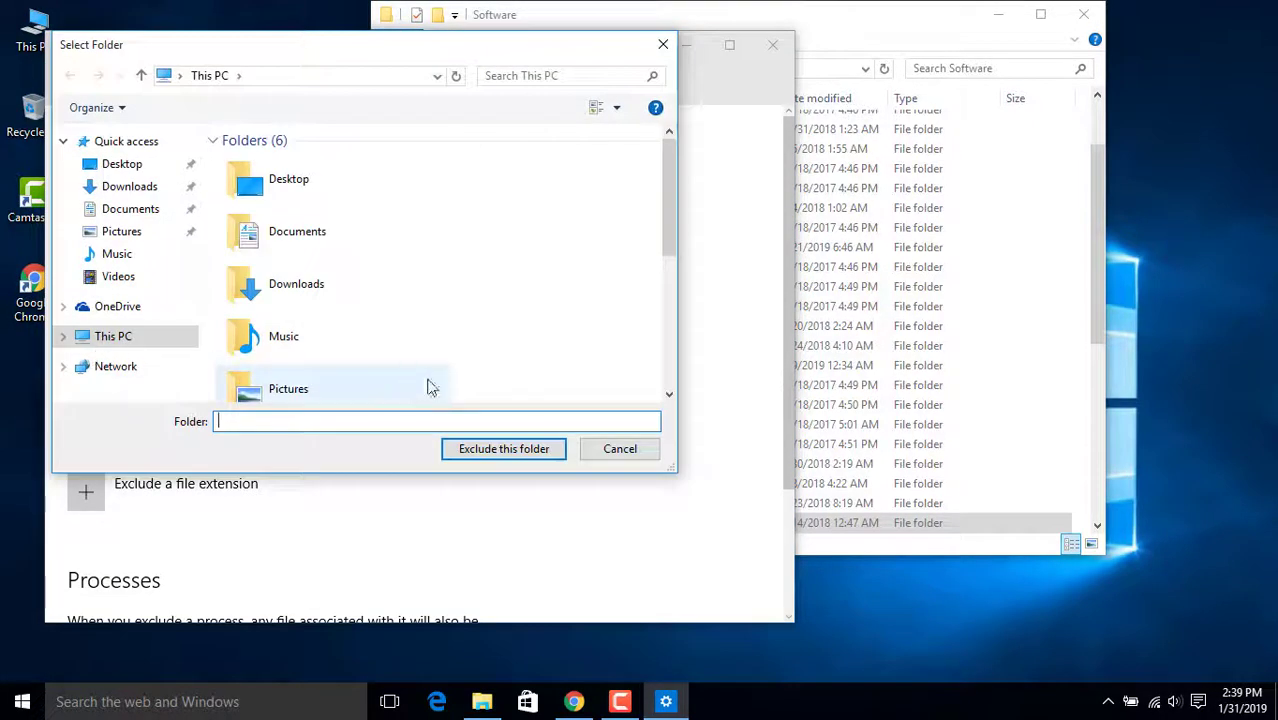
pyautogui.click(120, 343)
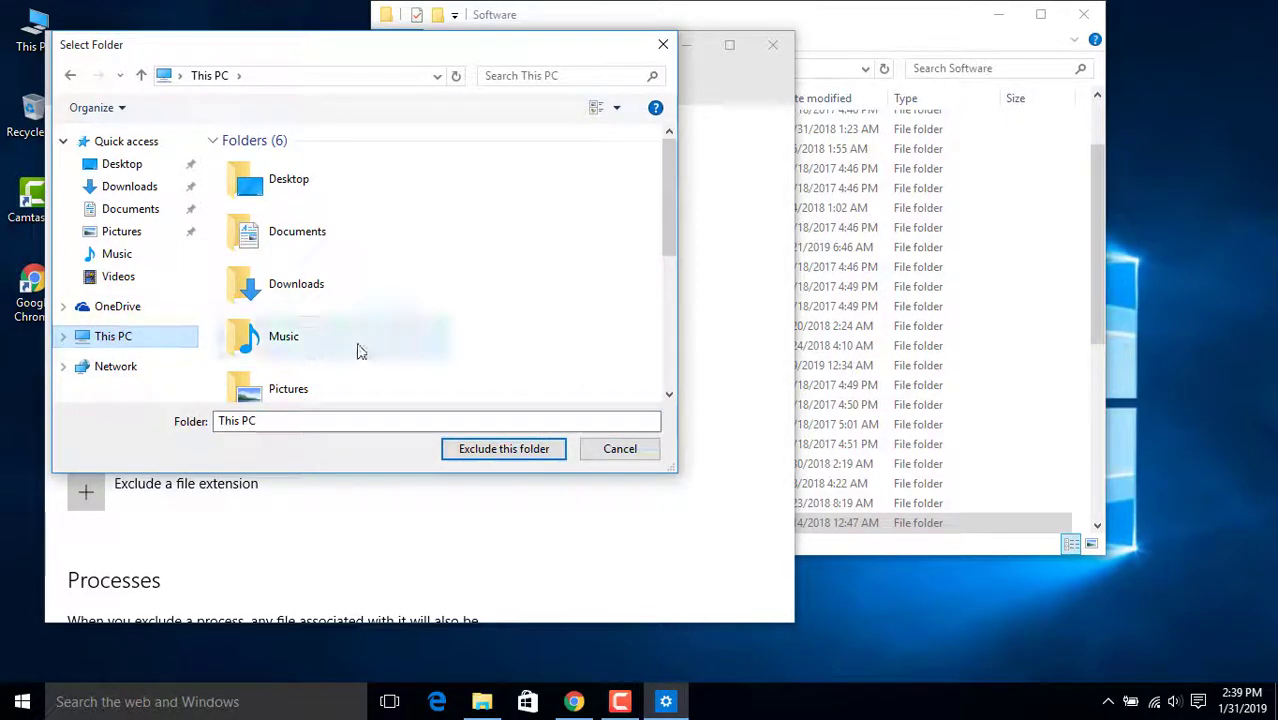
pyautogui.scroll(-3, 378, 350)
pyautogui.doubleClick(332, 335)
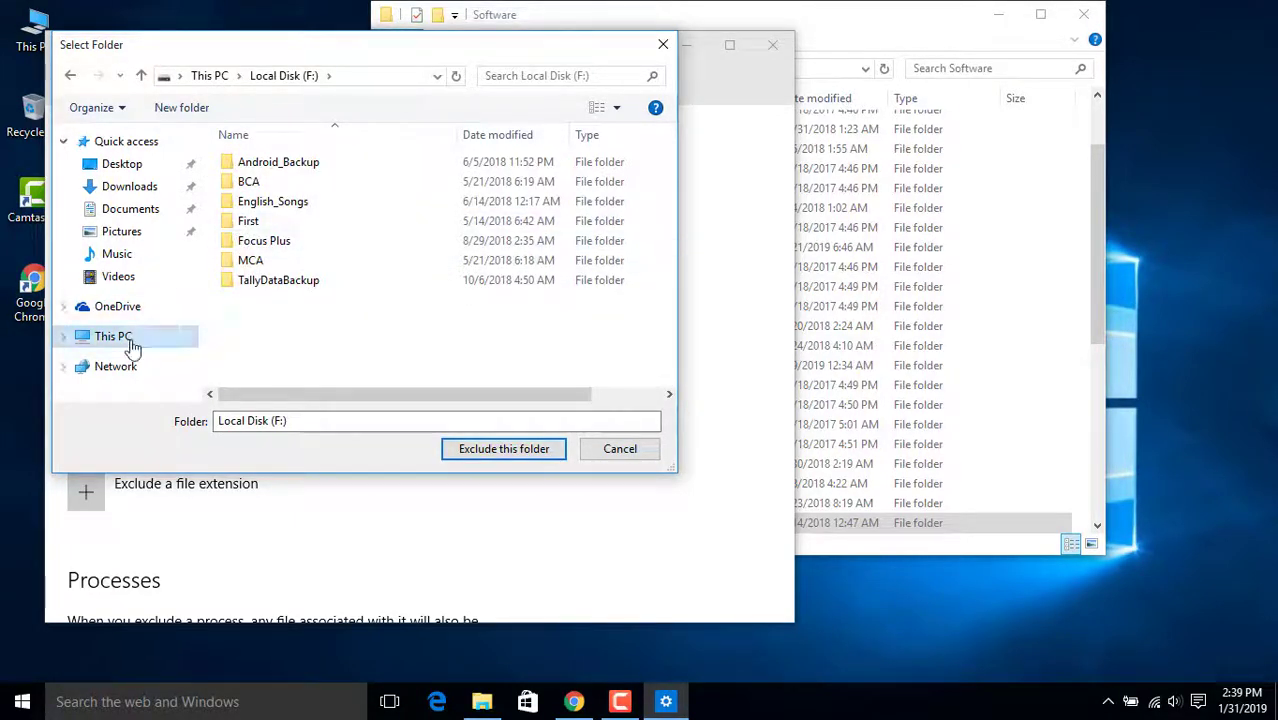
pyautogui.click(120, 340)
pyautogui.scroll(-3, 339, 386)
pyautogui.doubleClick(334, 372)
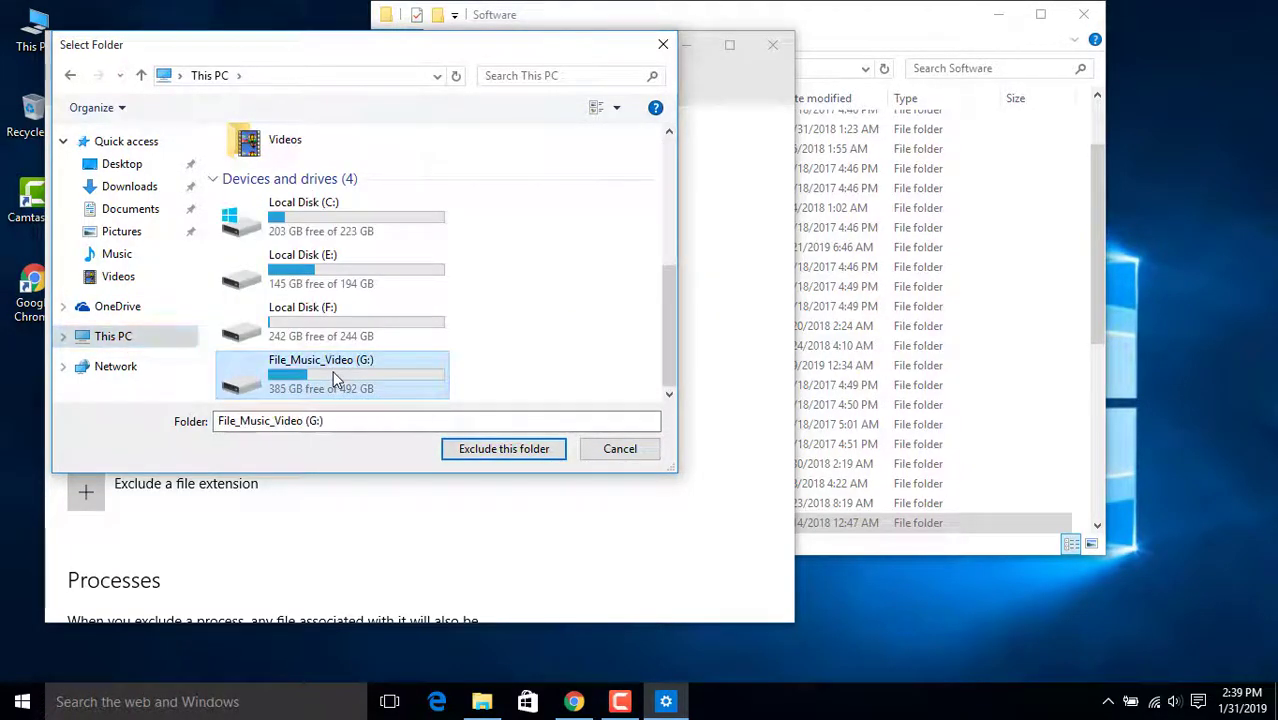
# Browse to Sound Recording inside the Software folder and select the SONY Sound Forge Pro 11.0 build 234 folder.
pyautogui.scroll(-3, 270, 345)
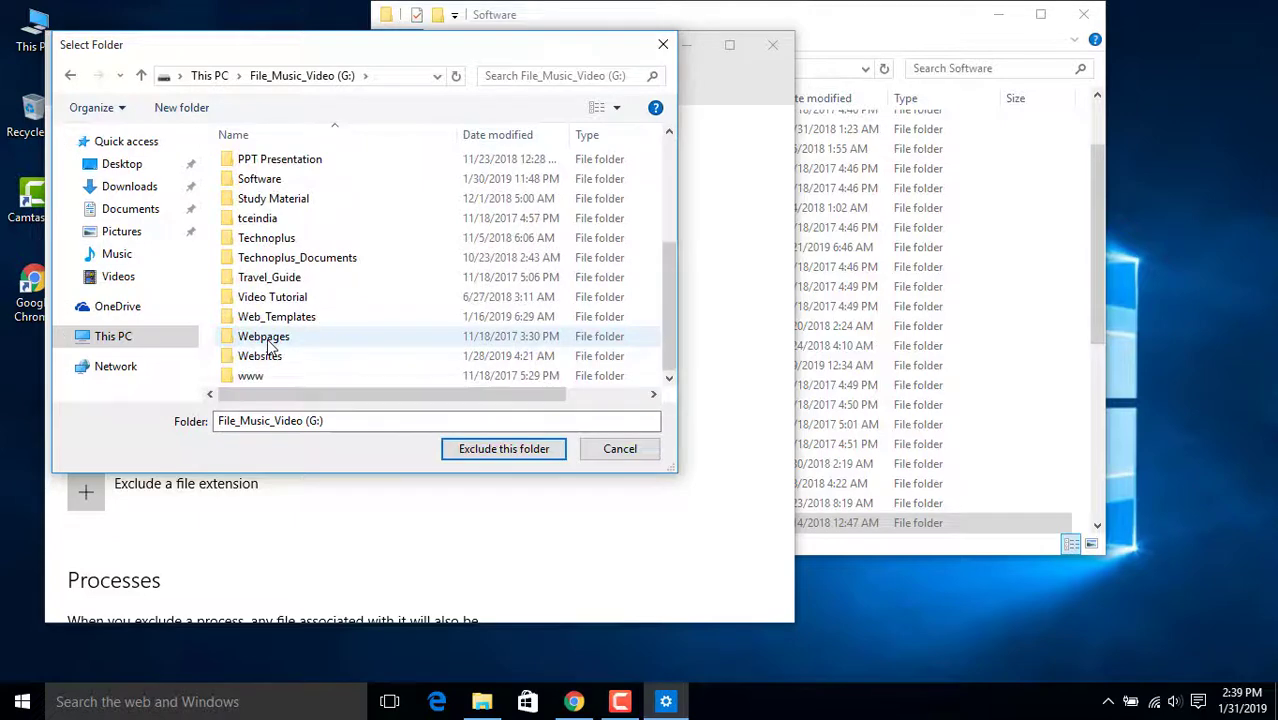
pyautogui.doubleClick(236, 178)
pyautogui.scroll(-5, 248, 337)
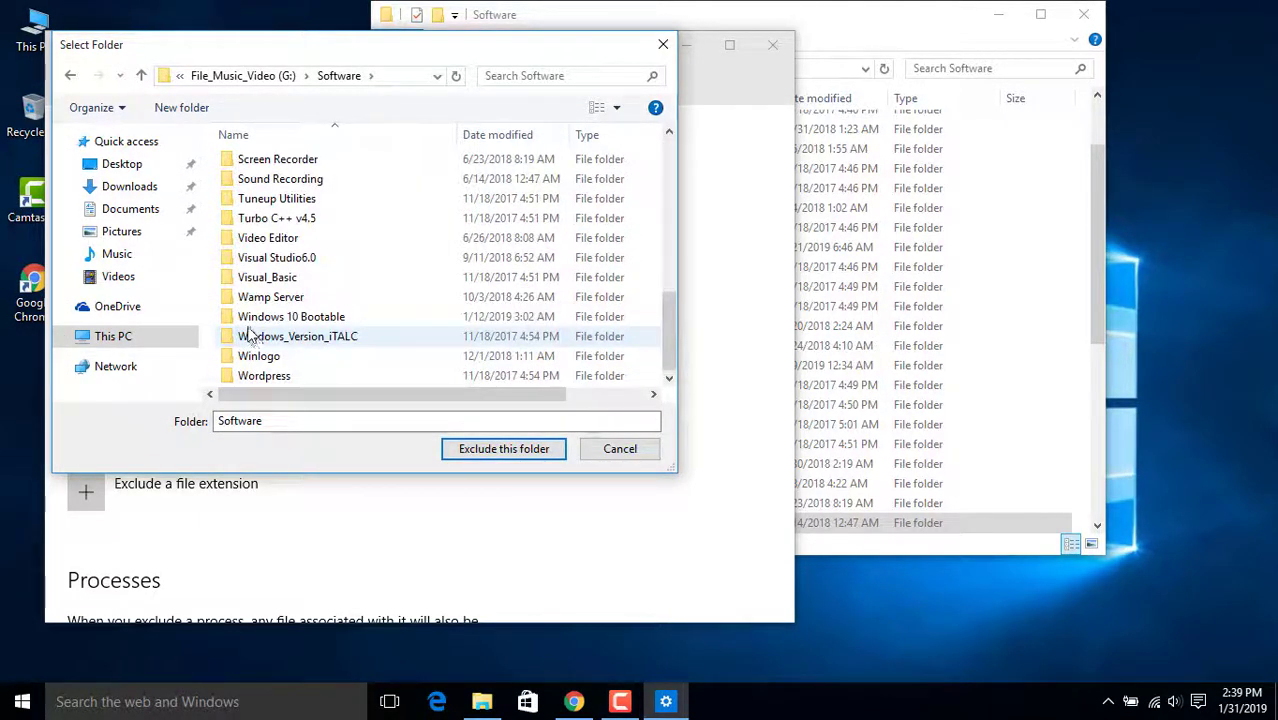
pyautogui.doubleClick(238, 180)
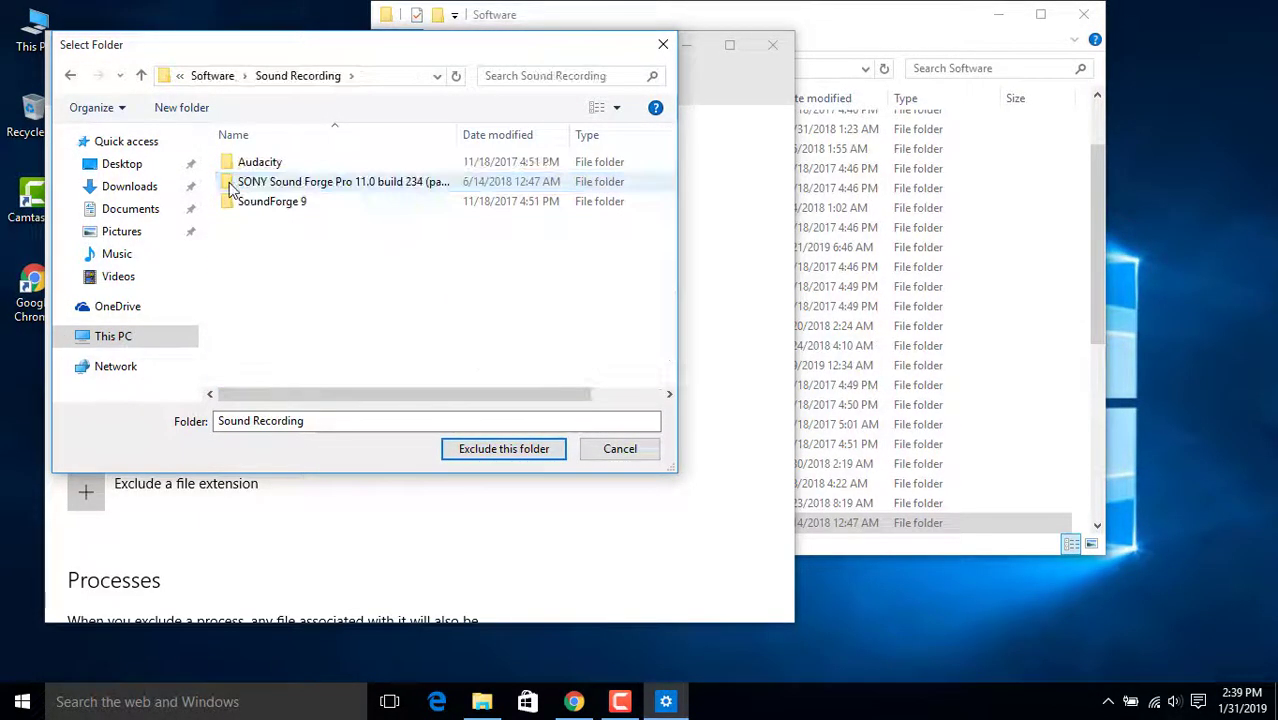
pyautogui.click(231, 188)
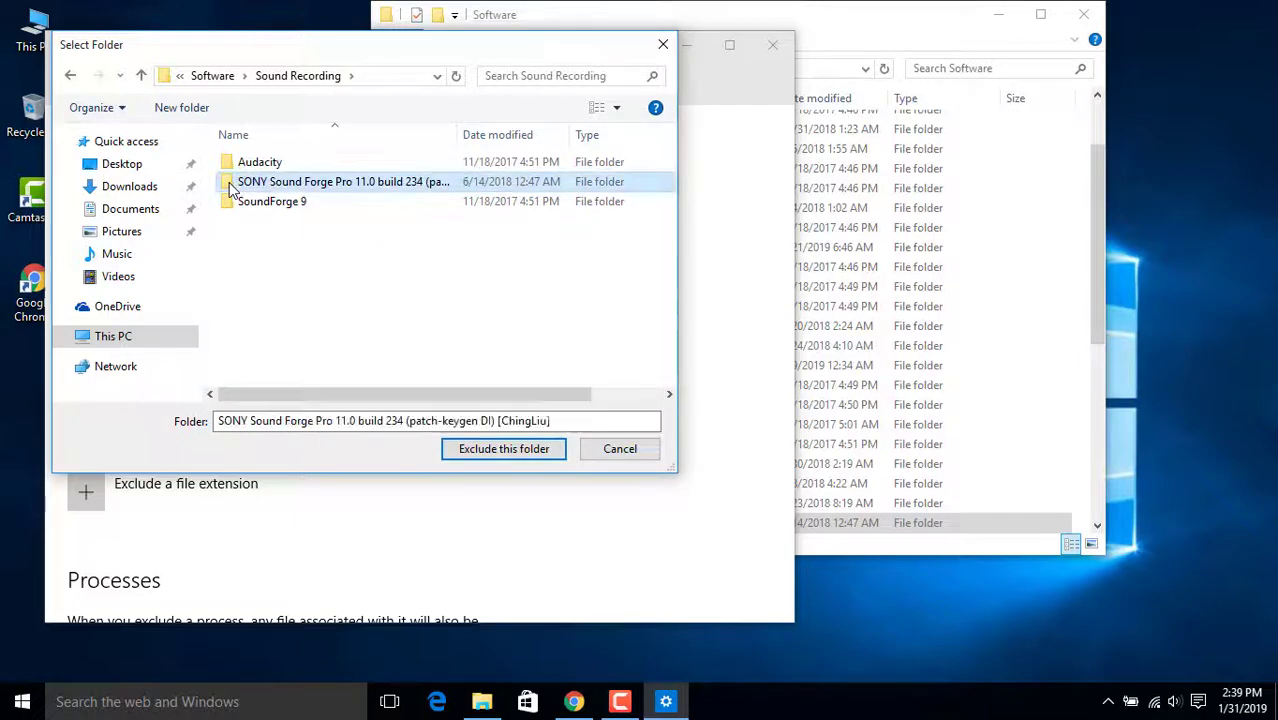
# Return to the Software folder on drive G: and exclude its Sound Recording folder from Windows Defender scanning.
pyautogui.click(141, 78)
pyautogui.scroll(-4, 257, 357)
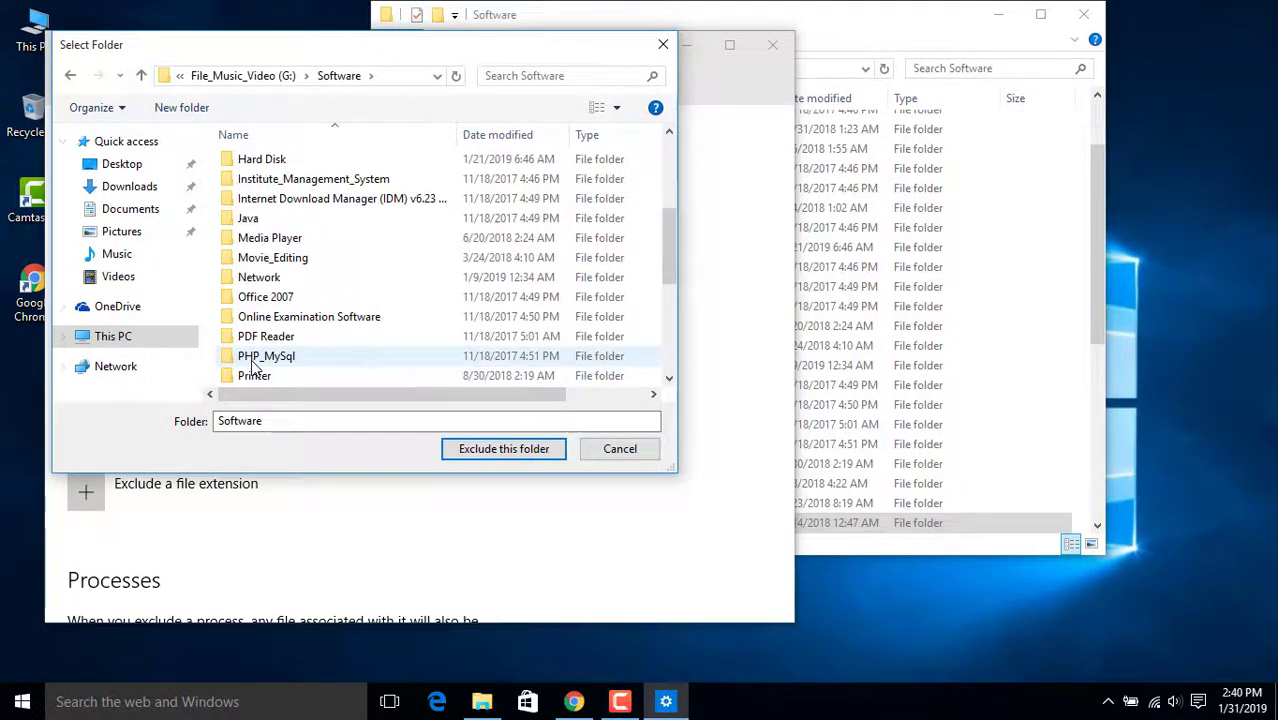
pyautogui.scroll(3, 255, 368)
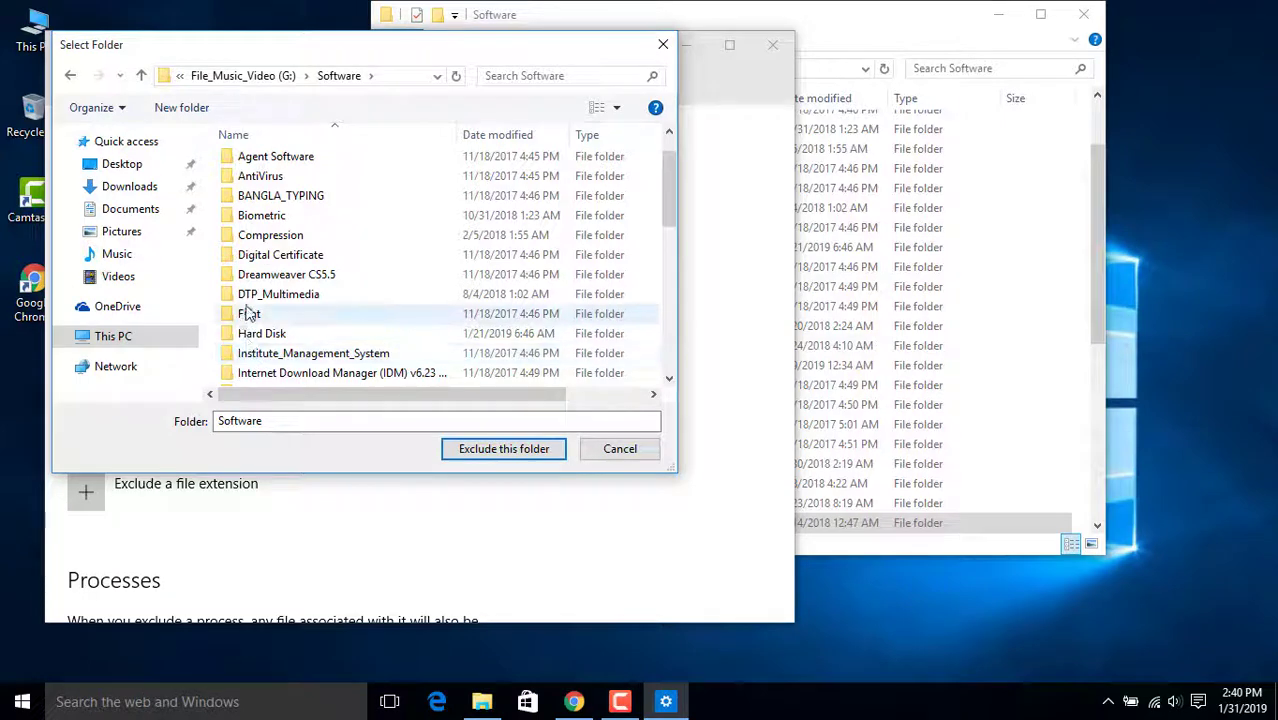
pyautogui.scroll(1, 250, 310)
pyautogui.scroll(-5, 255, 350)
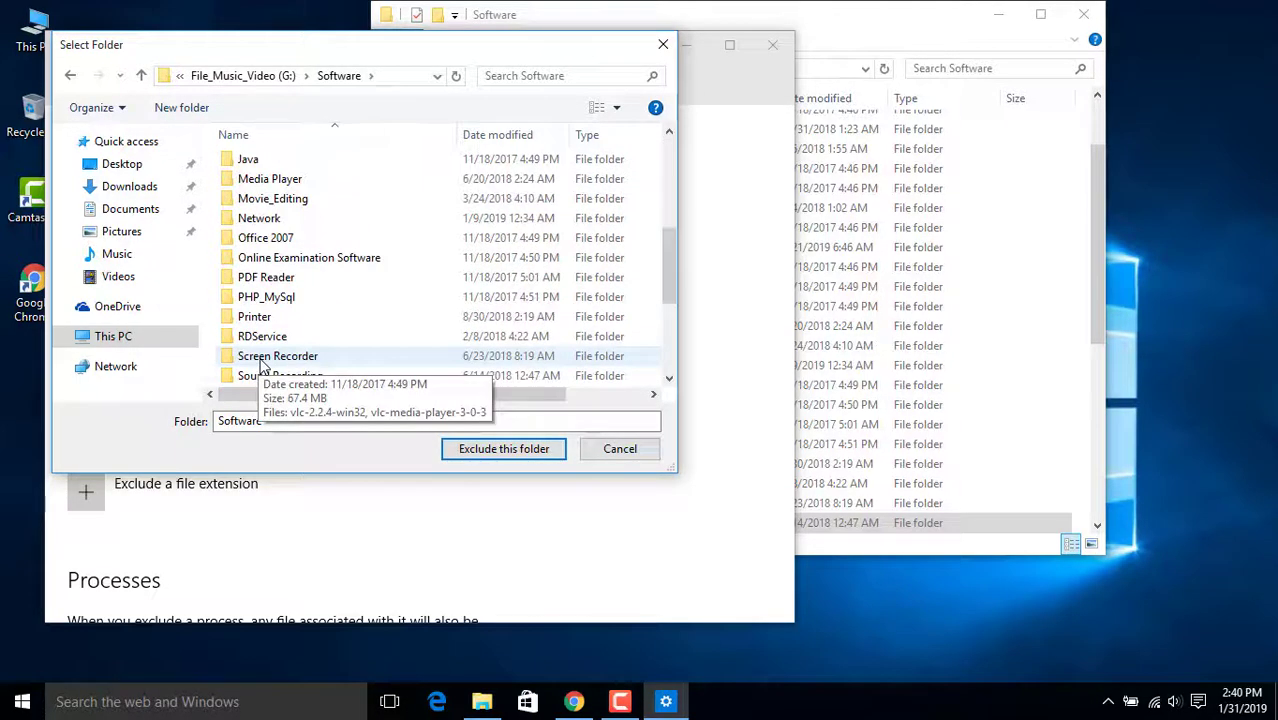
pyautogui.scroll(-4, 258, 358)
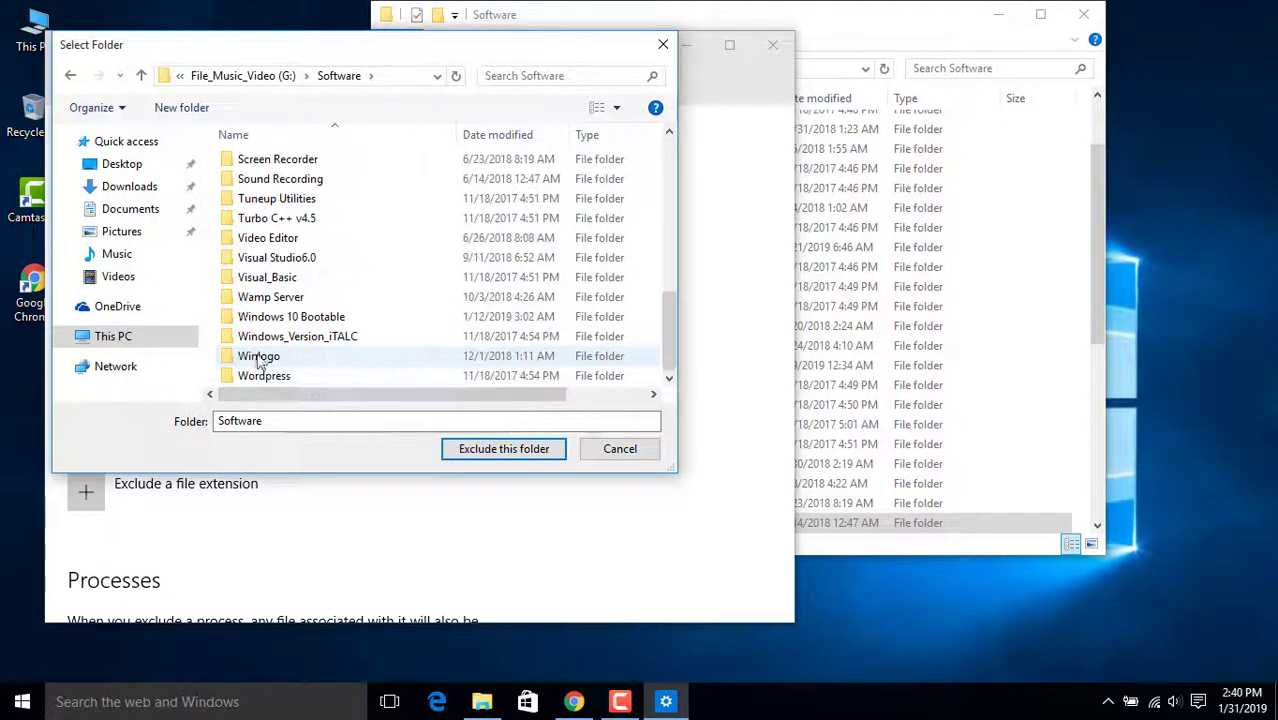
pyautogui.click(230, 181)
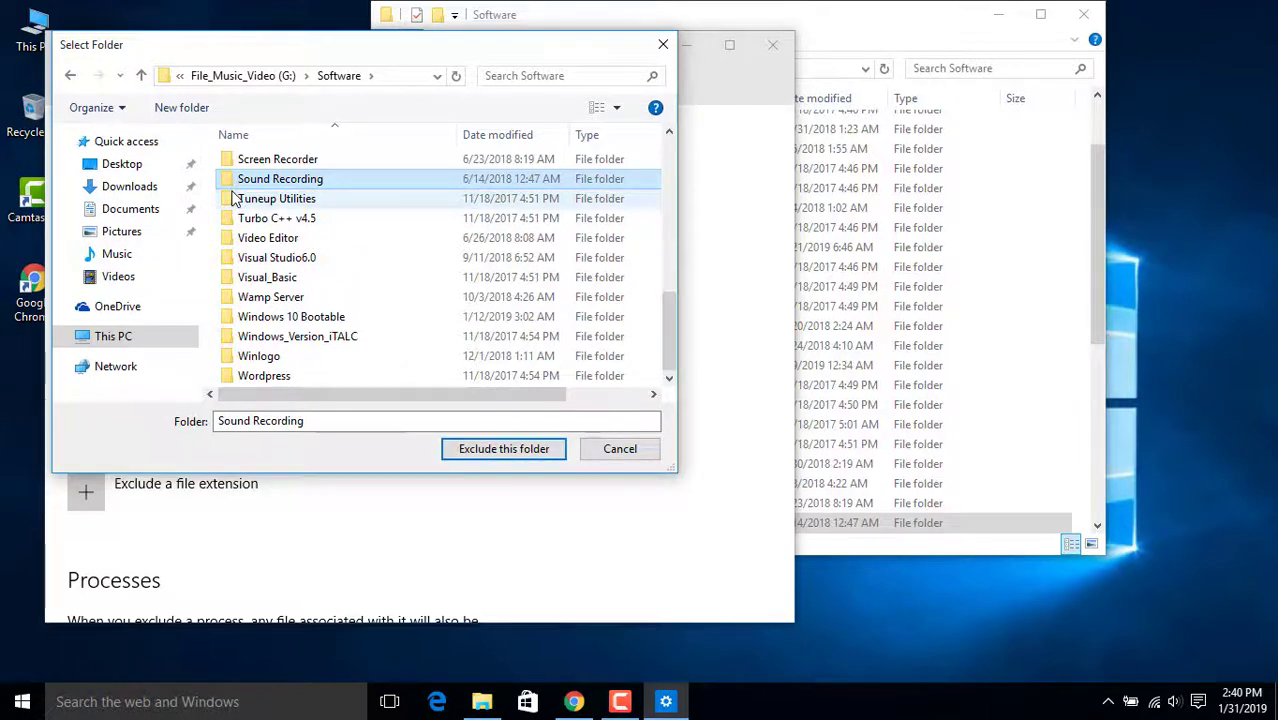
pyautogui.click(506, 453)
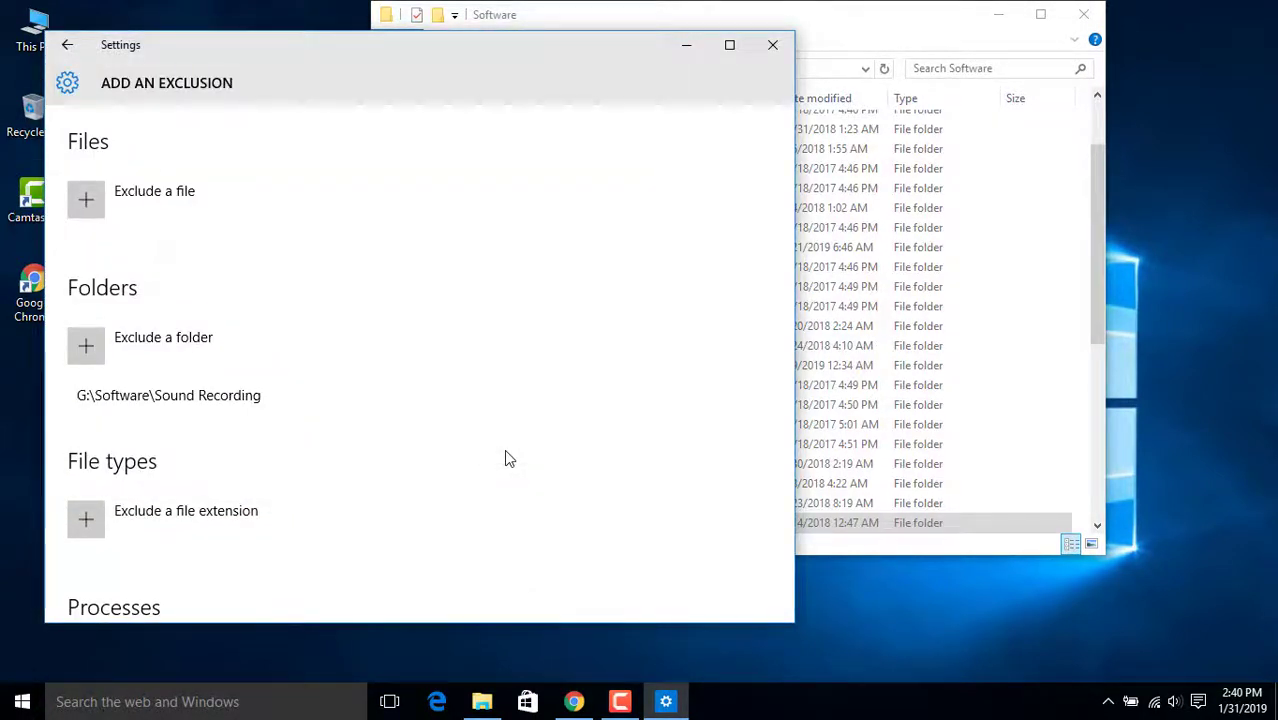
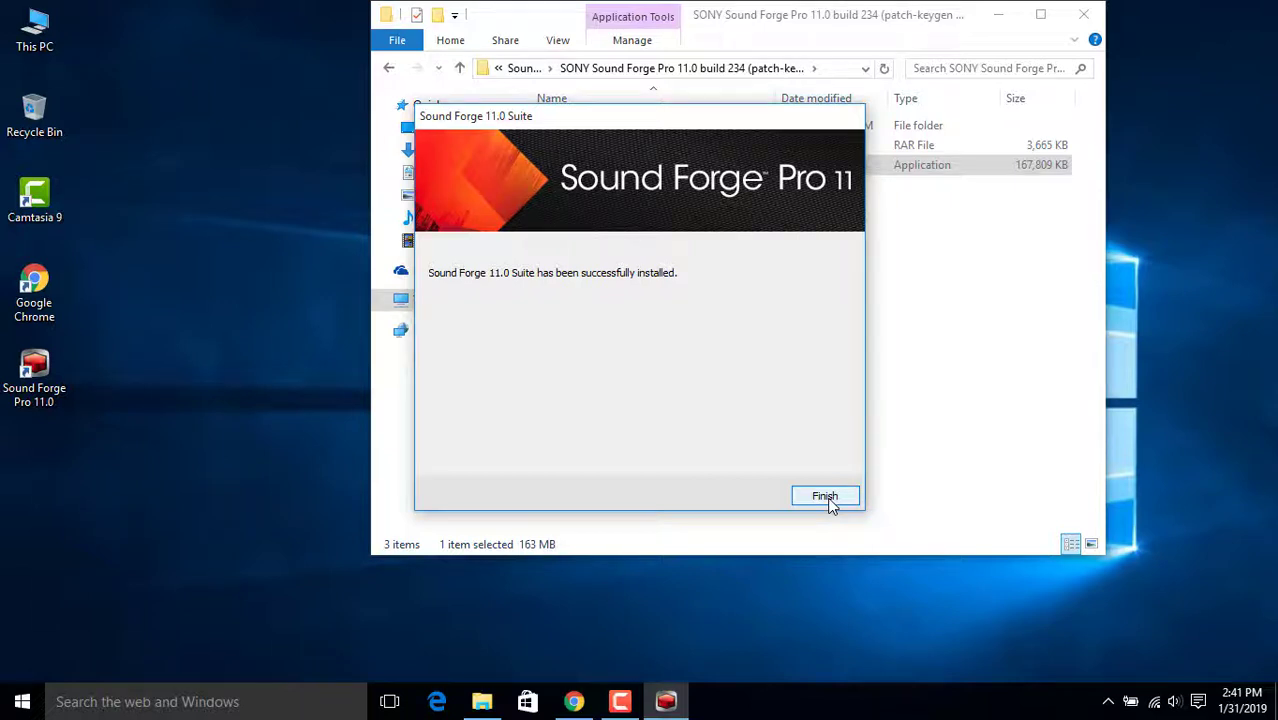
# Finish the Sound Forge 11.0 Suite installer and open the DI v2.3 Keygen and Patch folder.
pyautogui.click(825, 497)
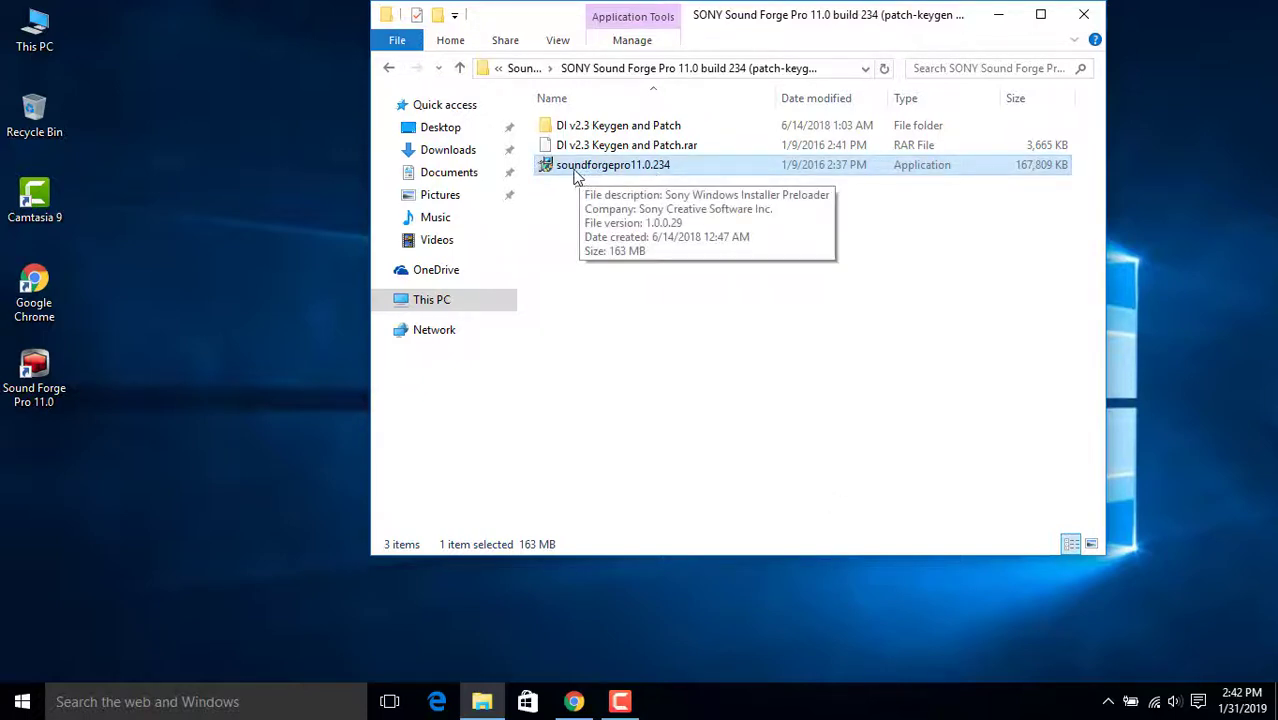
pyautogui.doubleClick(549, 128)
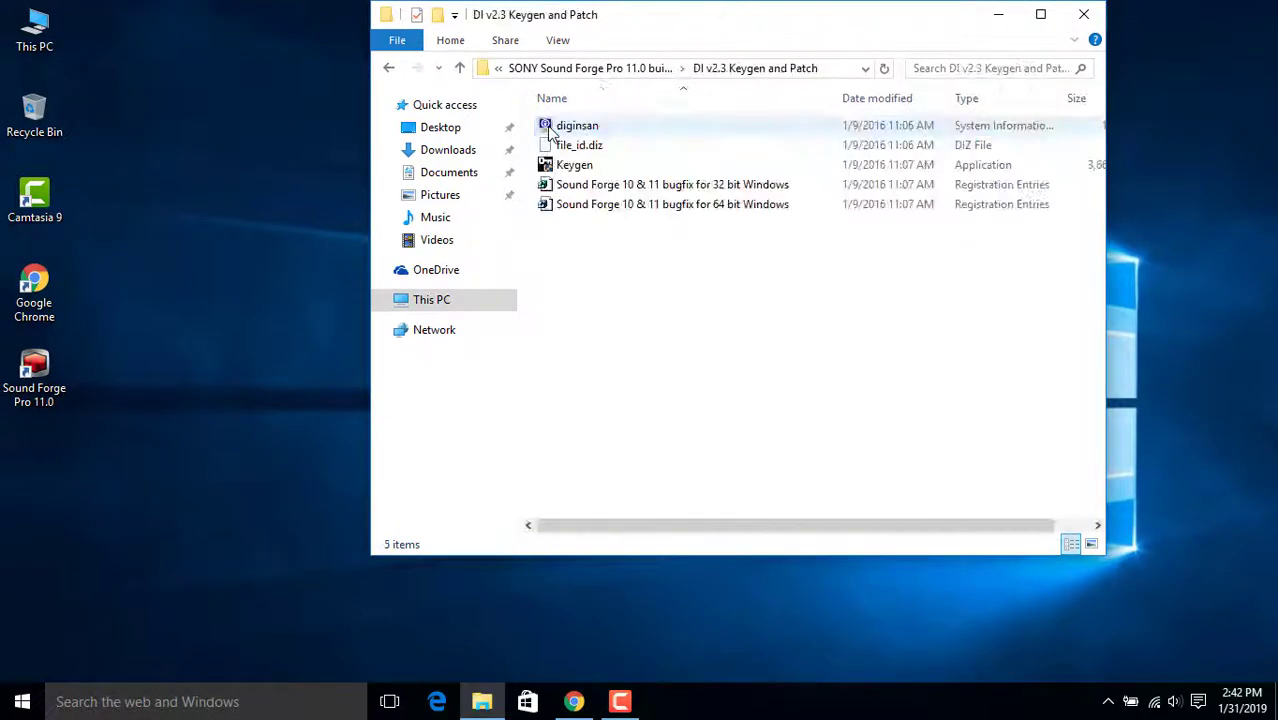
# Merge the Sound Forge 10 & 11 bugfix for 64 bit Windows file into the registry.
pyautogui.rightClick(550, 210)
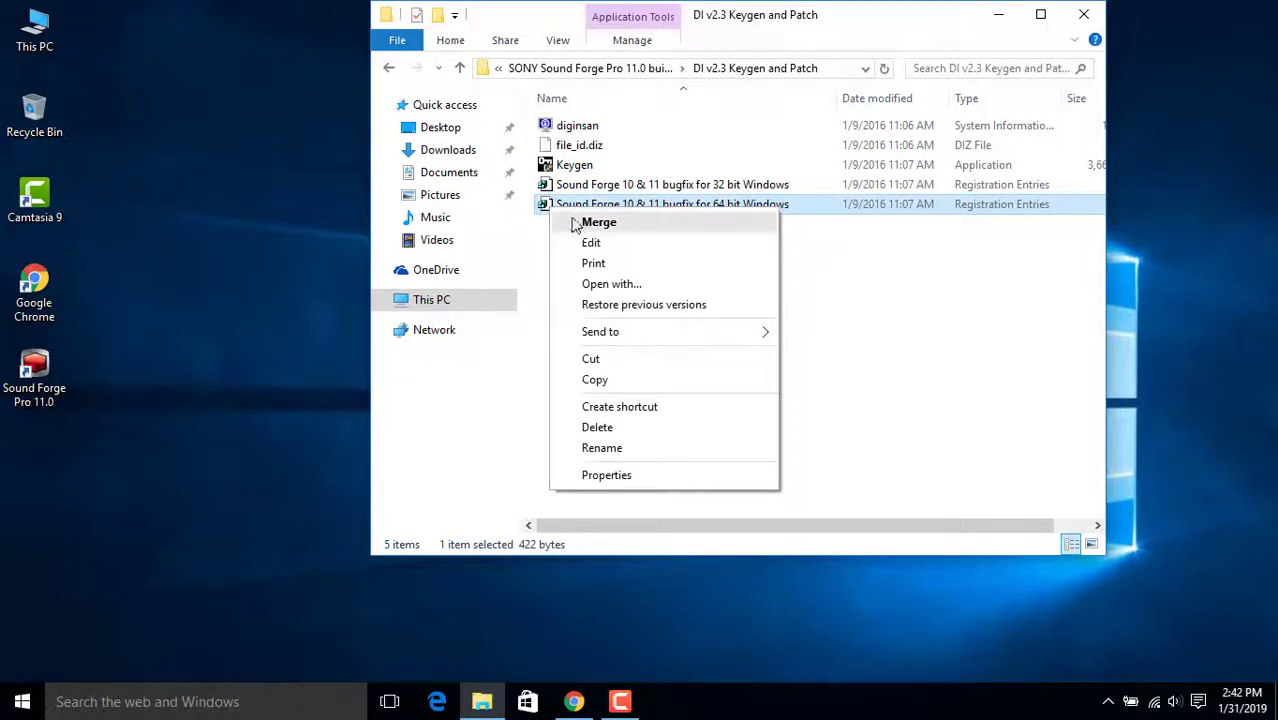
pyautogui.click(730, 264)
pyautogui.rightClick(557, 212)
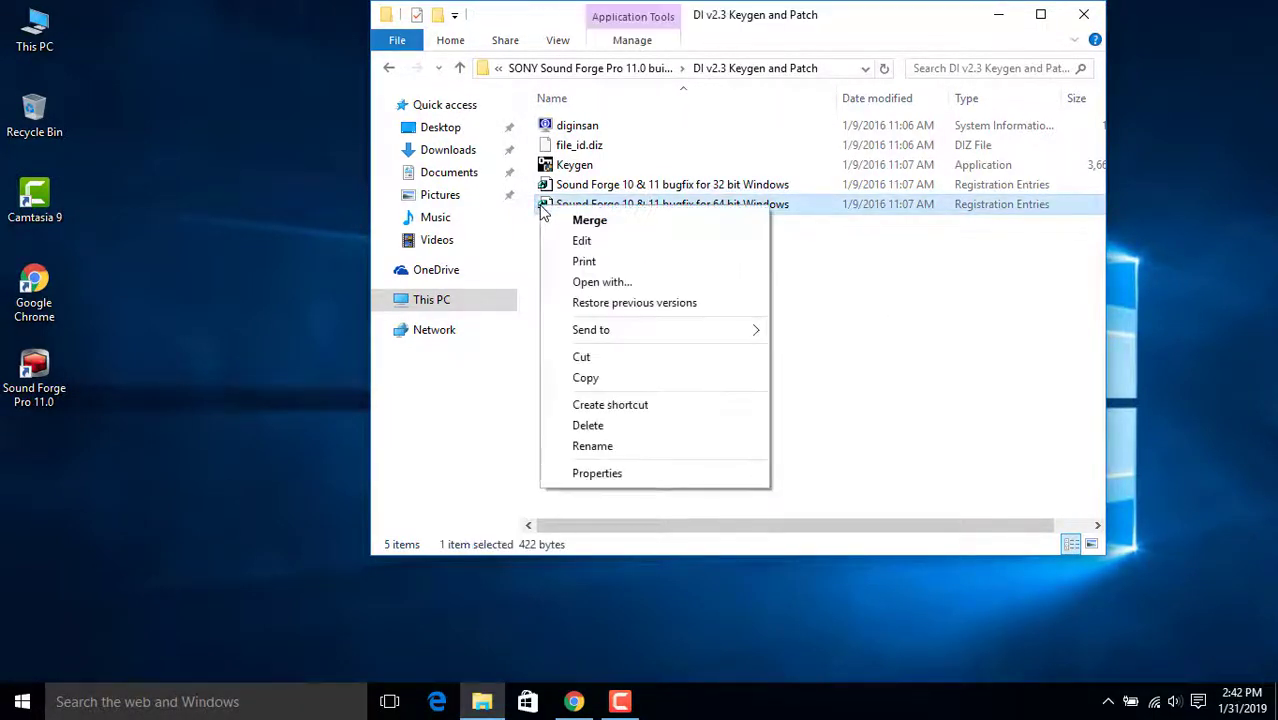
pyautogui.click(588, 224)
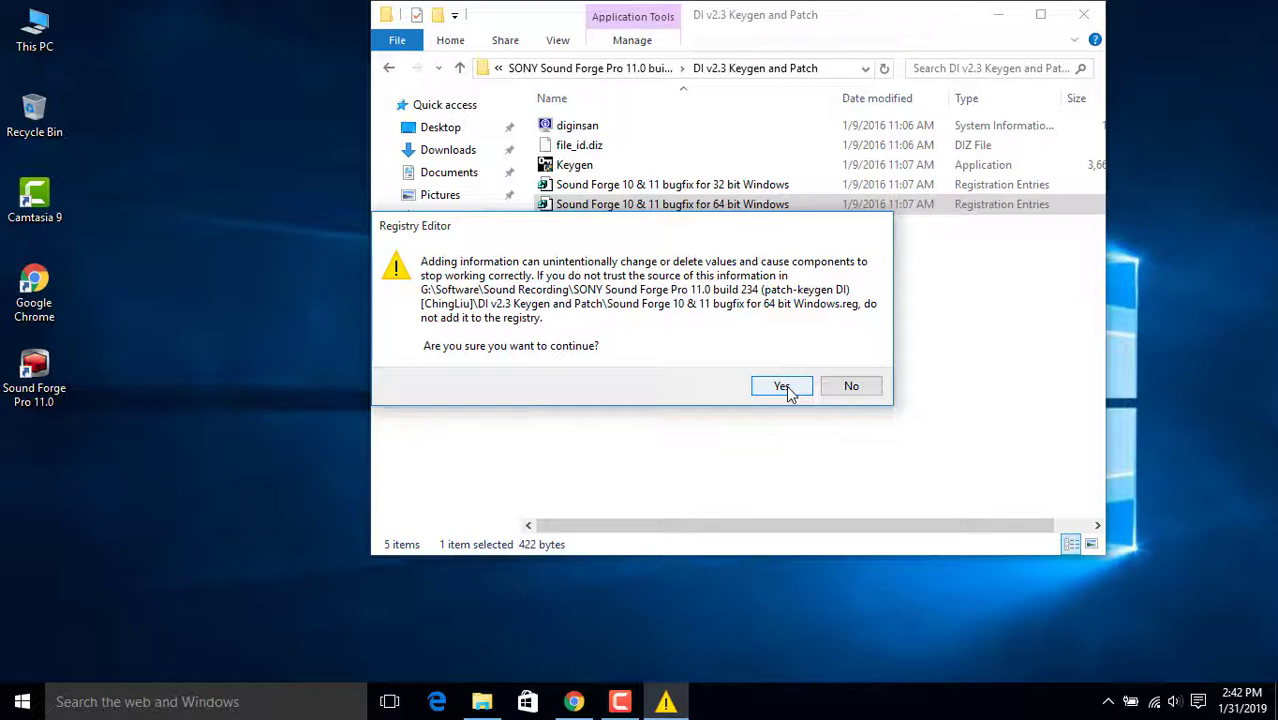
pyautogui.click(786, 387)
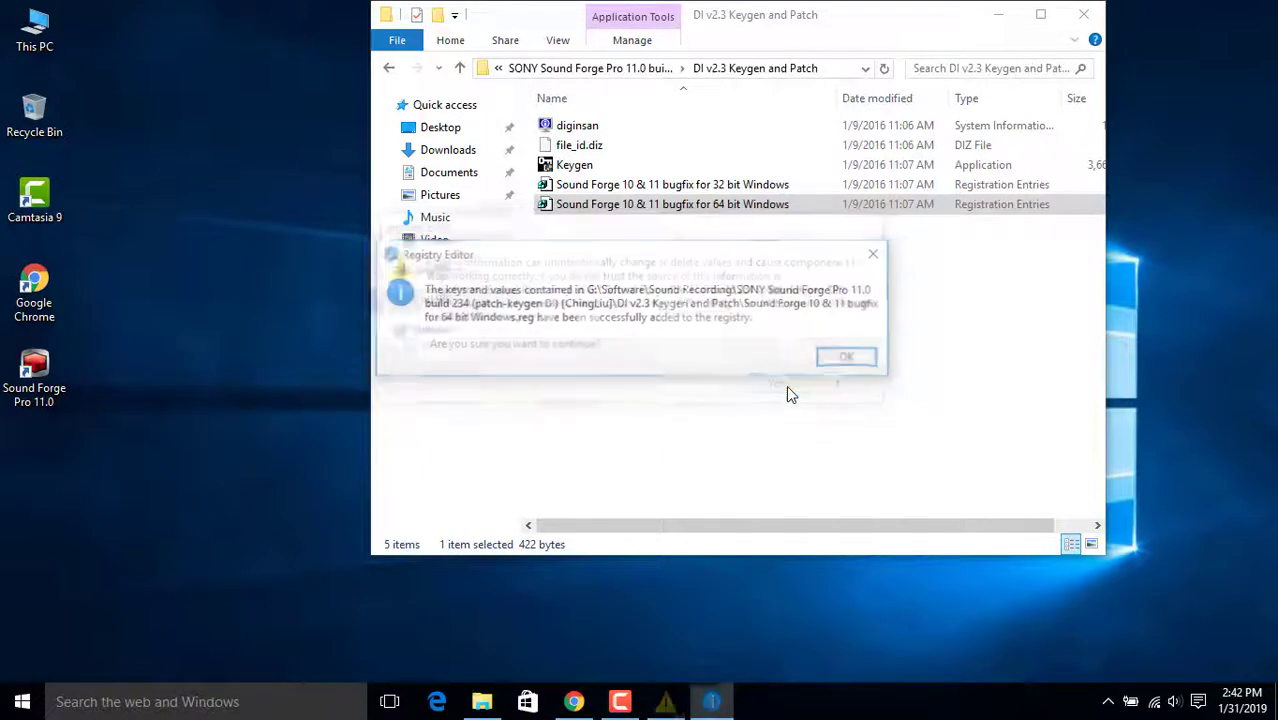
pyautogui.click(851, 362)
# Run the Keygen application and choose Sound Forge 11.0 Series as the product.
pyautogui.click(545, 167)
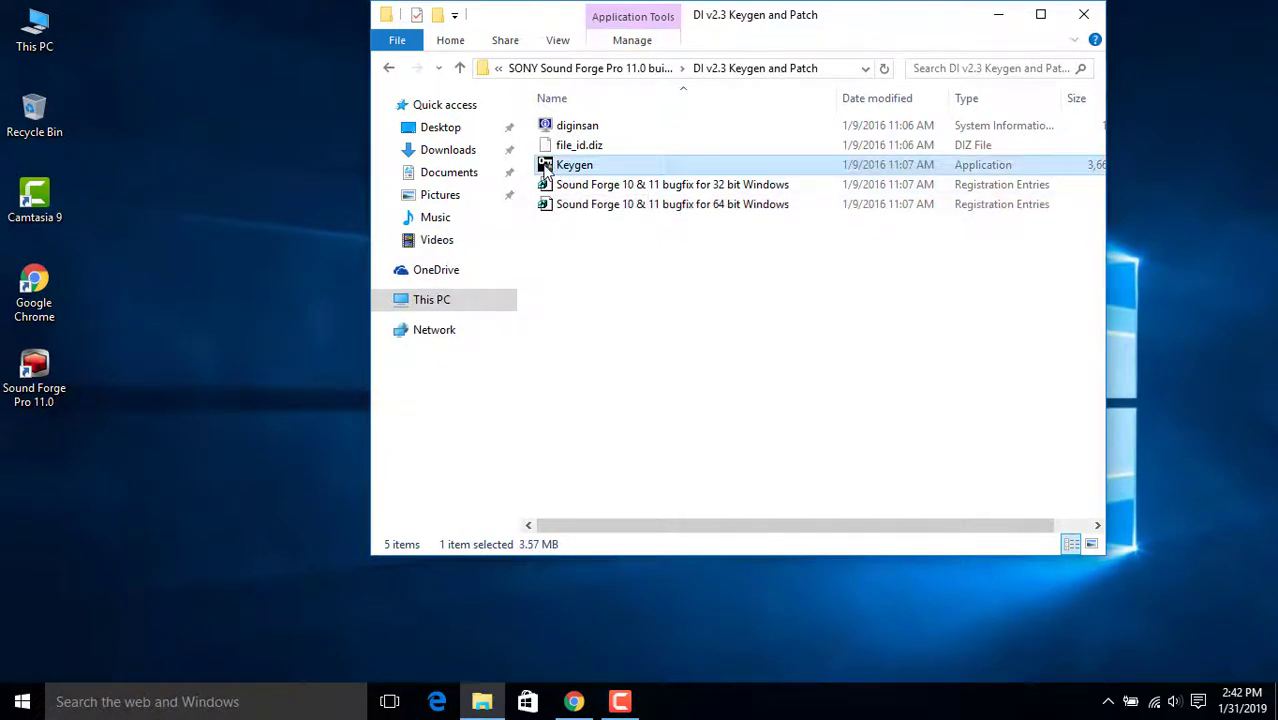
pyautogui.rightClick(545, 167)
pyautogui.click(600, 204)
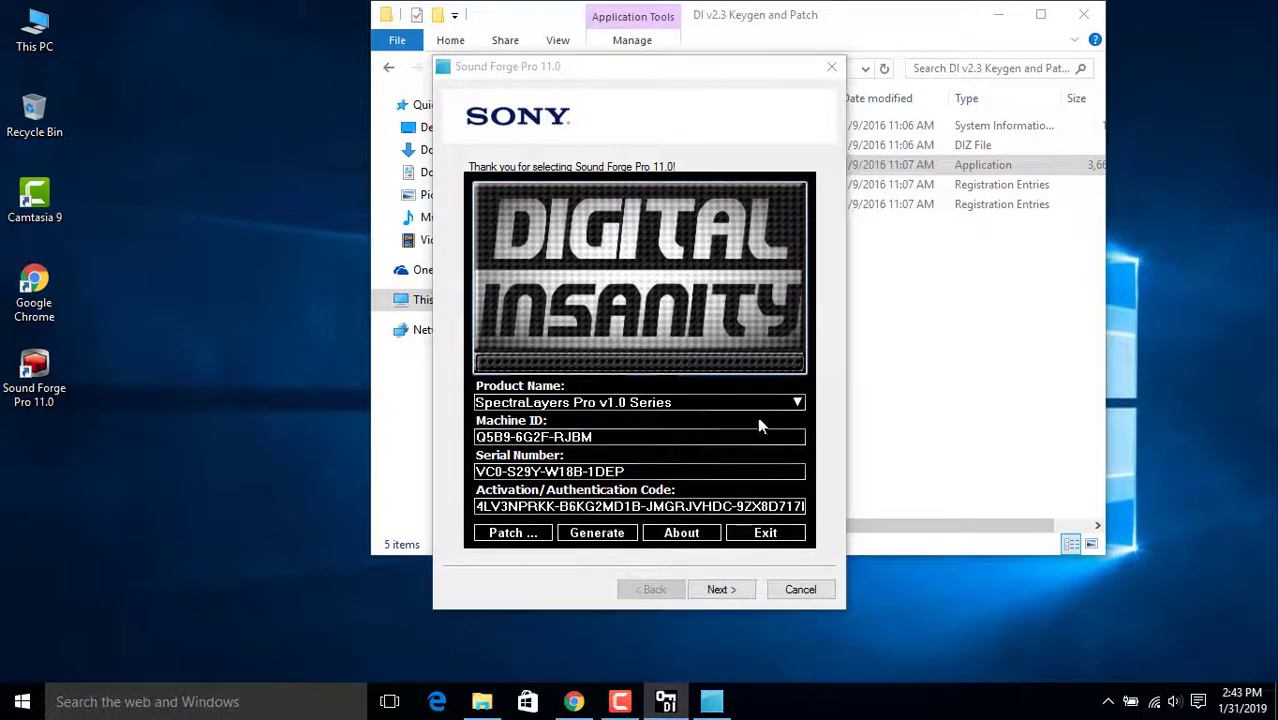
pyautogui.click(797, 403)
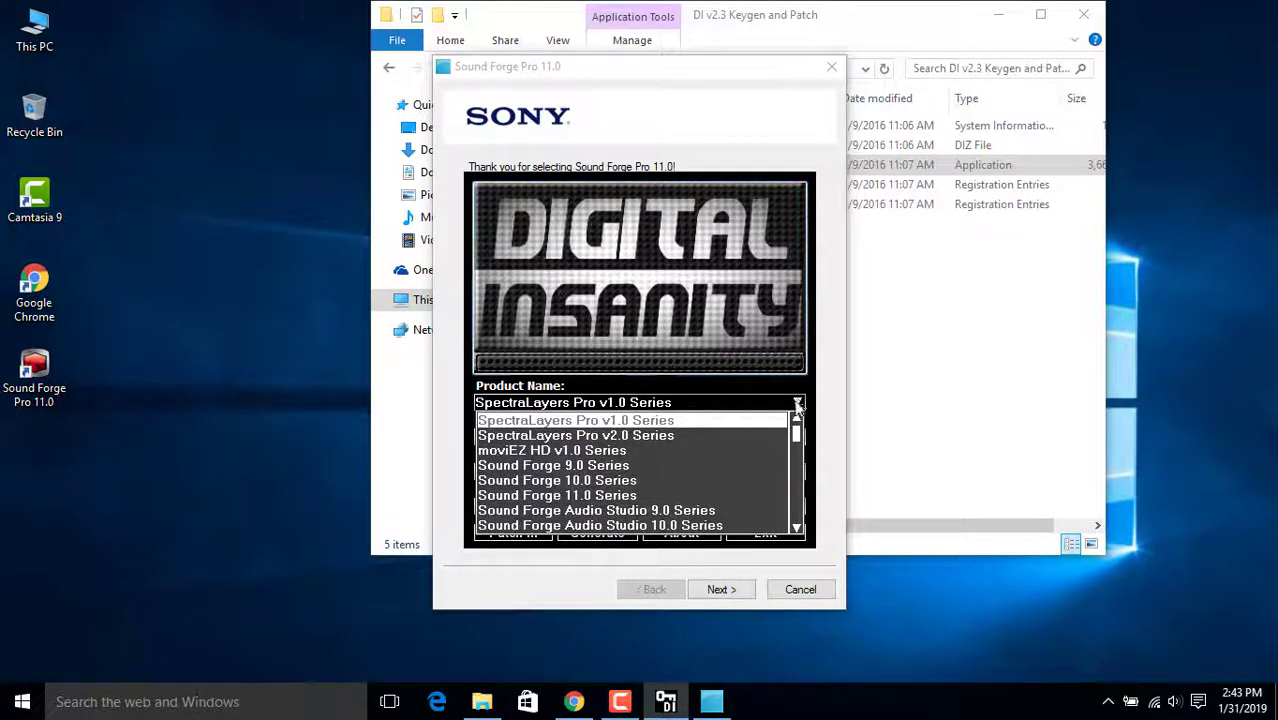
pyautogui.click(731, 495)
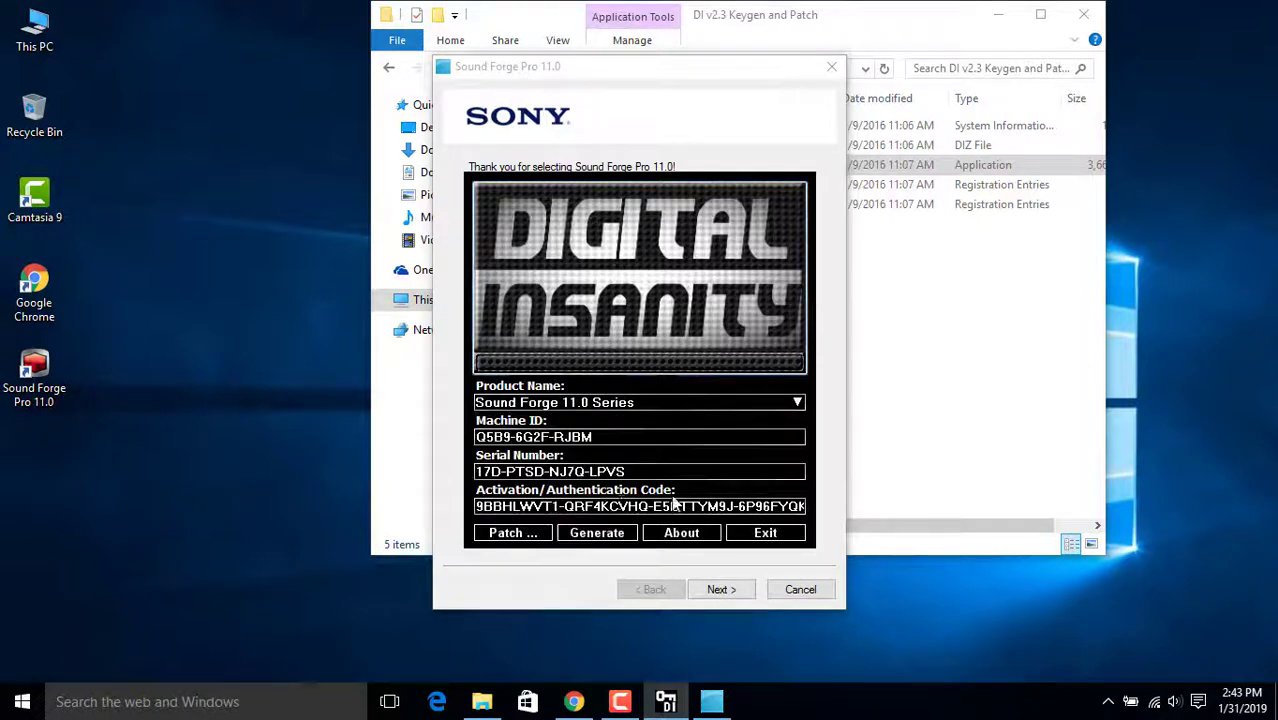
# Copy the serial number into the Sound Forge Pro 11.0 serial number field and continue to registration.
pyautogui.moveTo(478, 471); pyautogui.dragTo(633, 470)
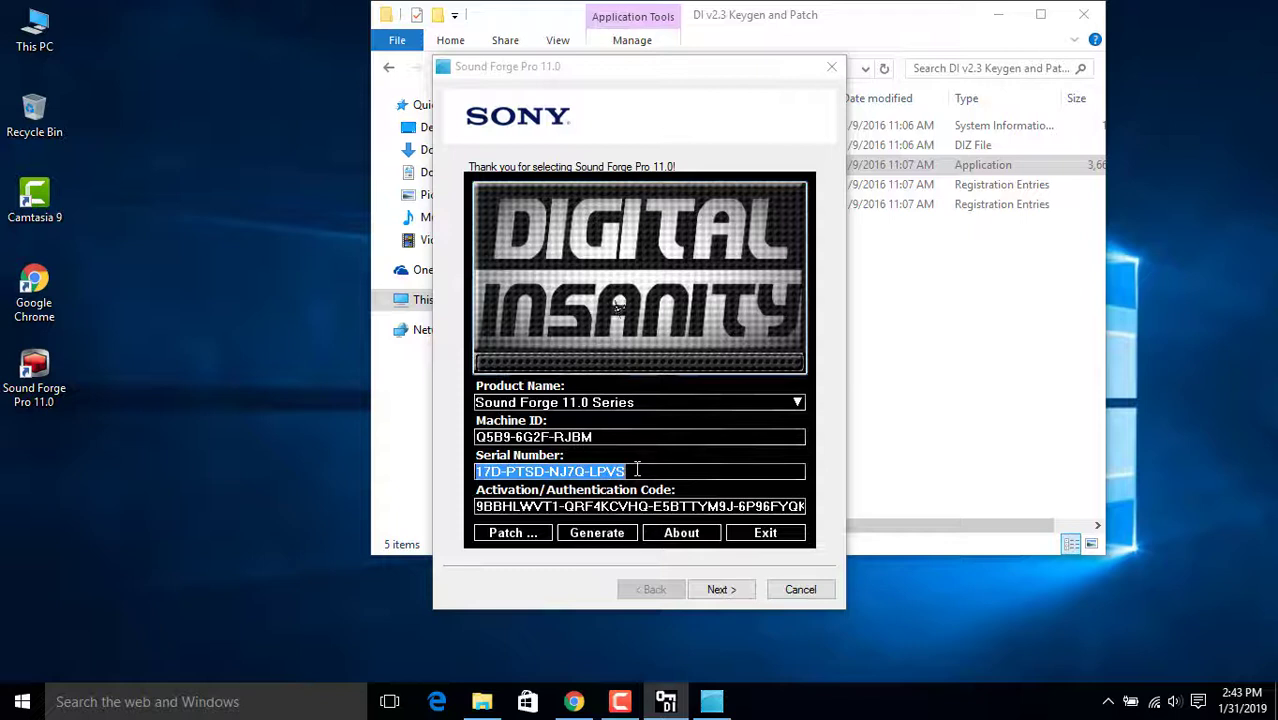
pyautogui.click(730, 72)
pyautogui.click(554, 311)
pyautogui.hotkey('ctrl', 'v')
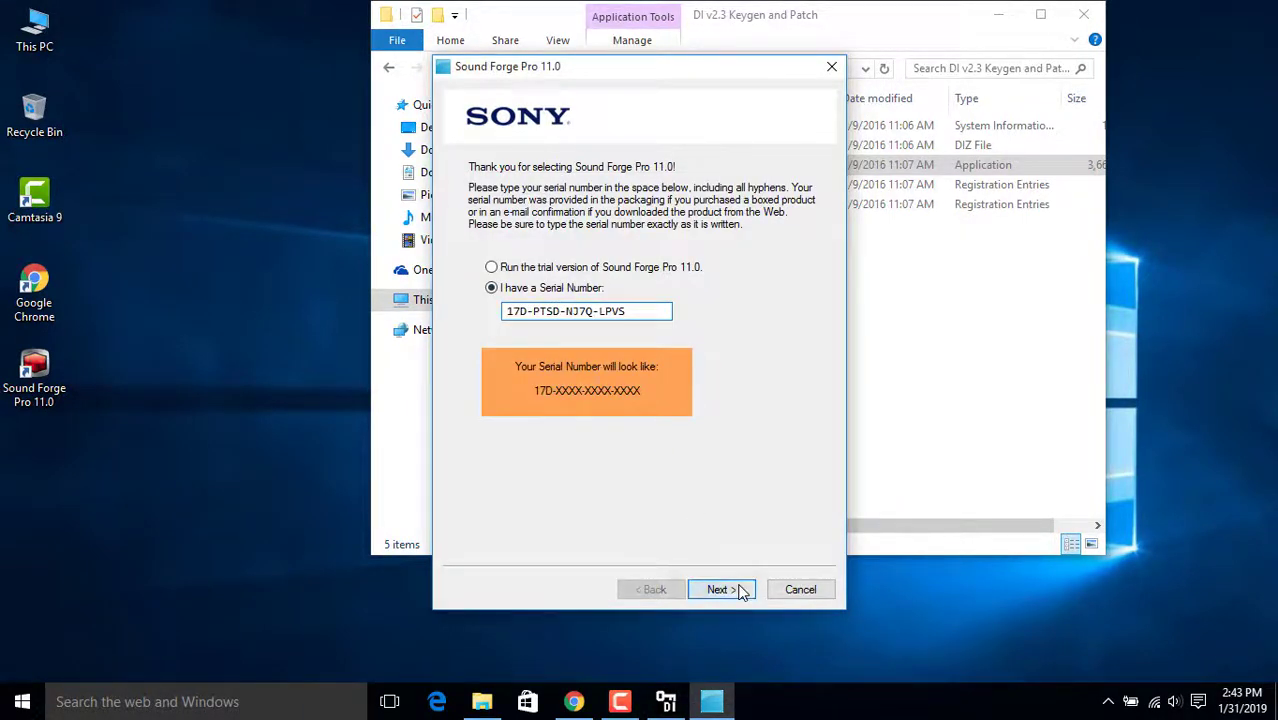
pyautogui.click(740, 590)
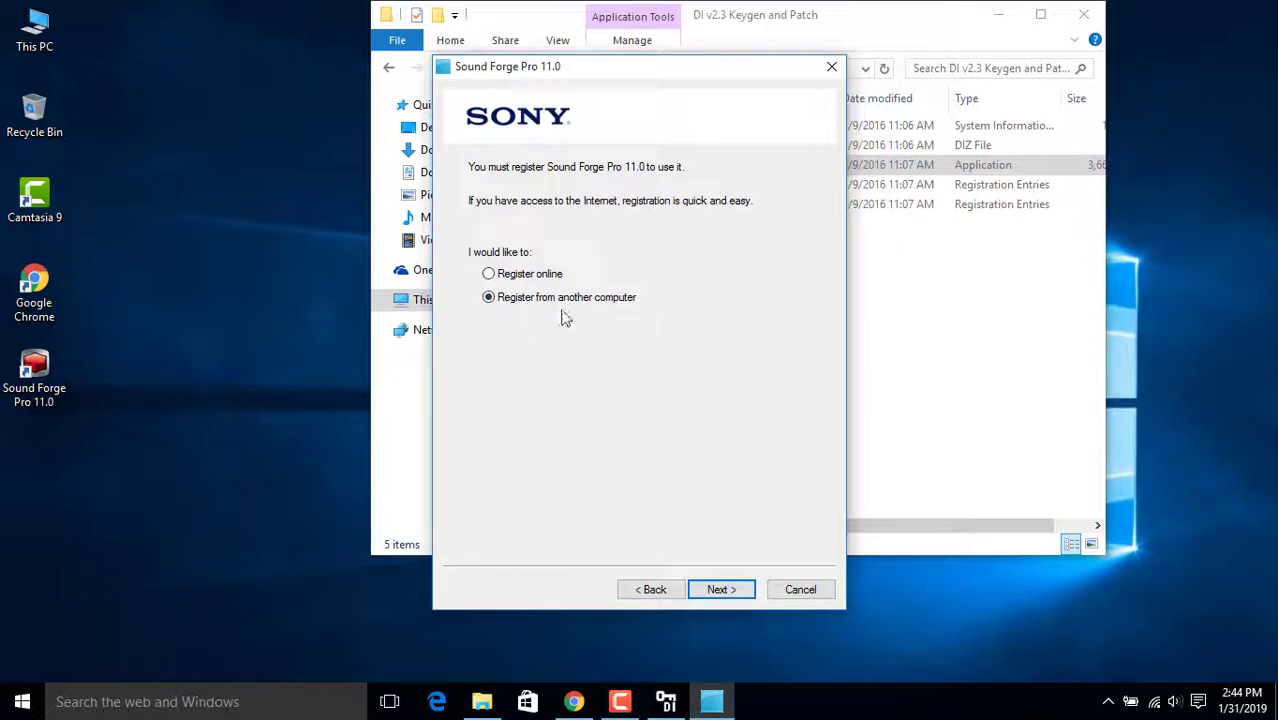
# Continue with Register from another computer to the registration information page and move that window clear of the Keygen.
pyautogui.click(722, 590)
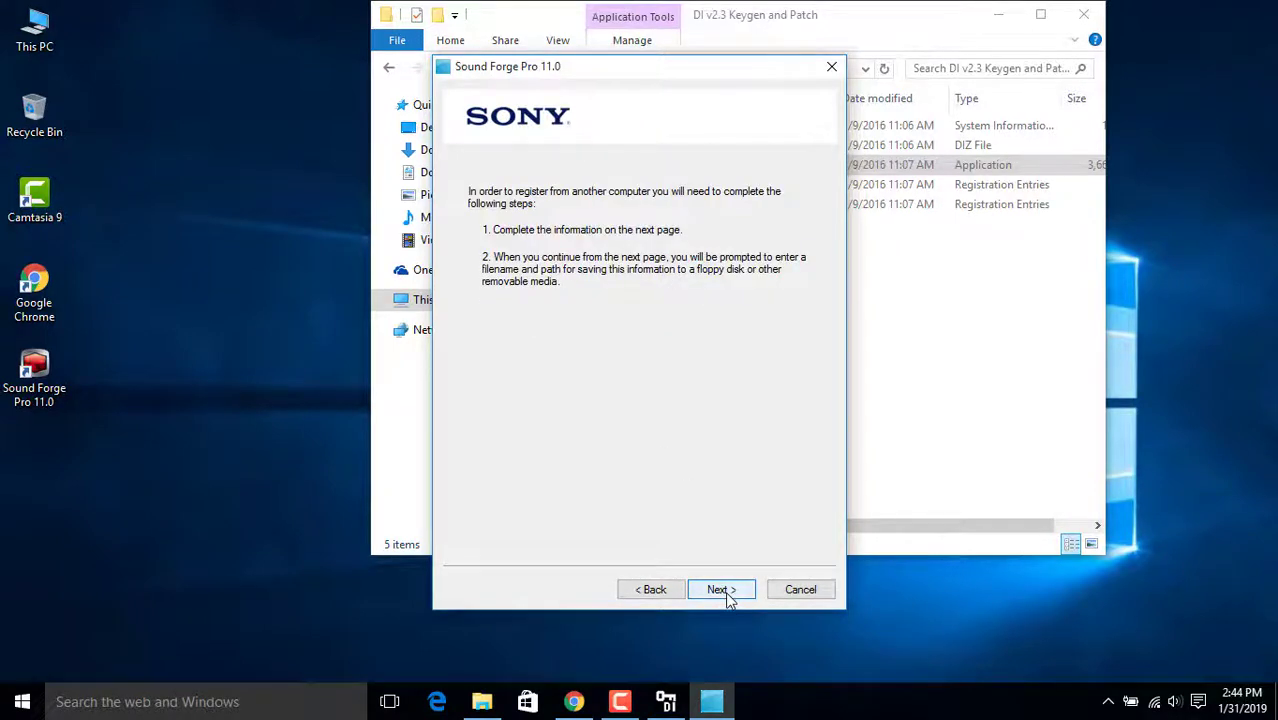
pyautogui.click(725, 591)
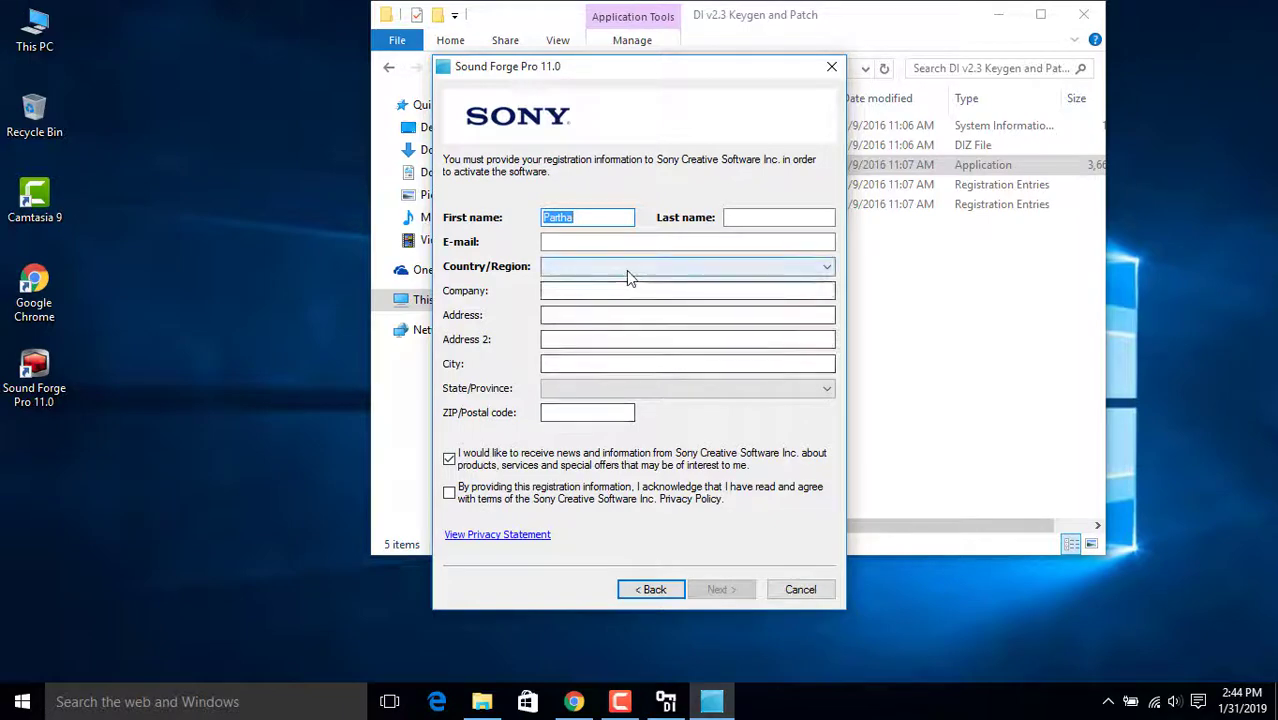
pyautogui.moveTo(659, 74); pyautogui.dragTo(243, 76)
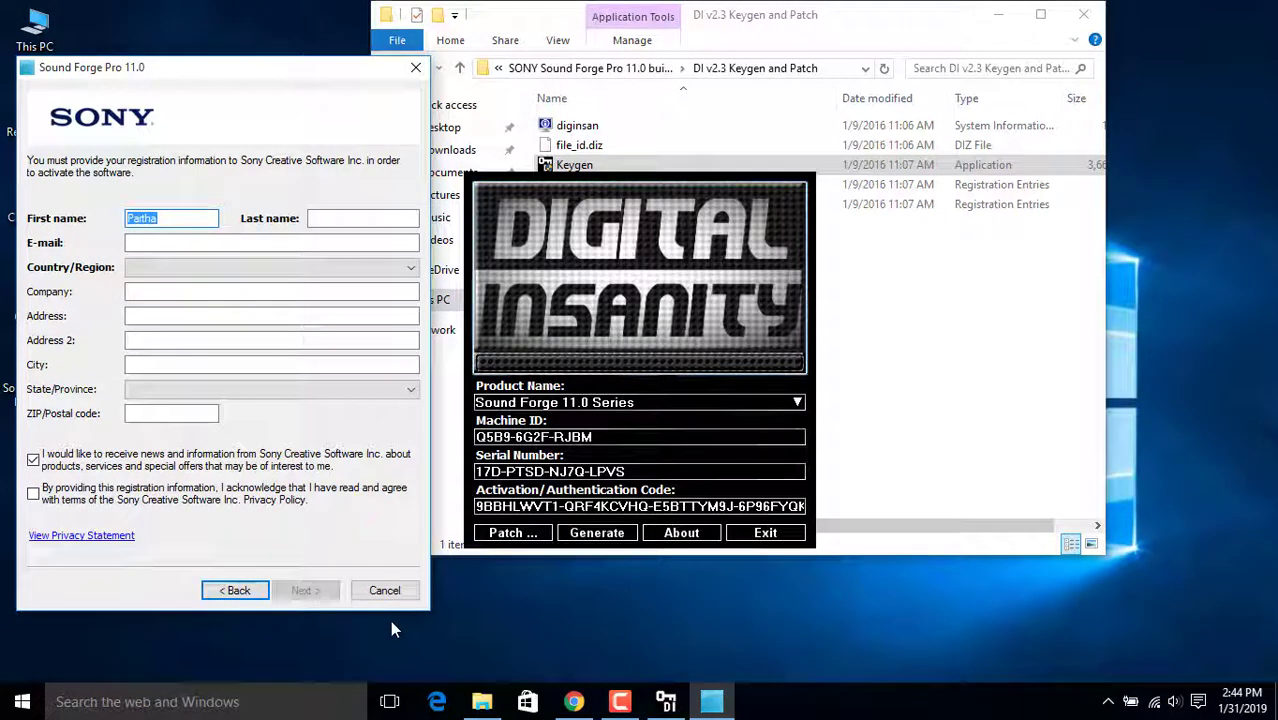
pyautogui.moveTo(672, 706)
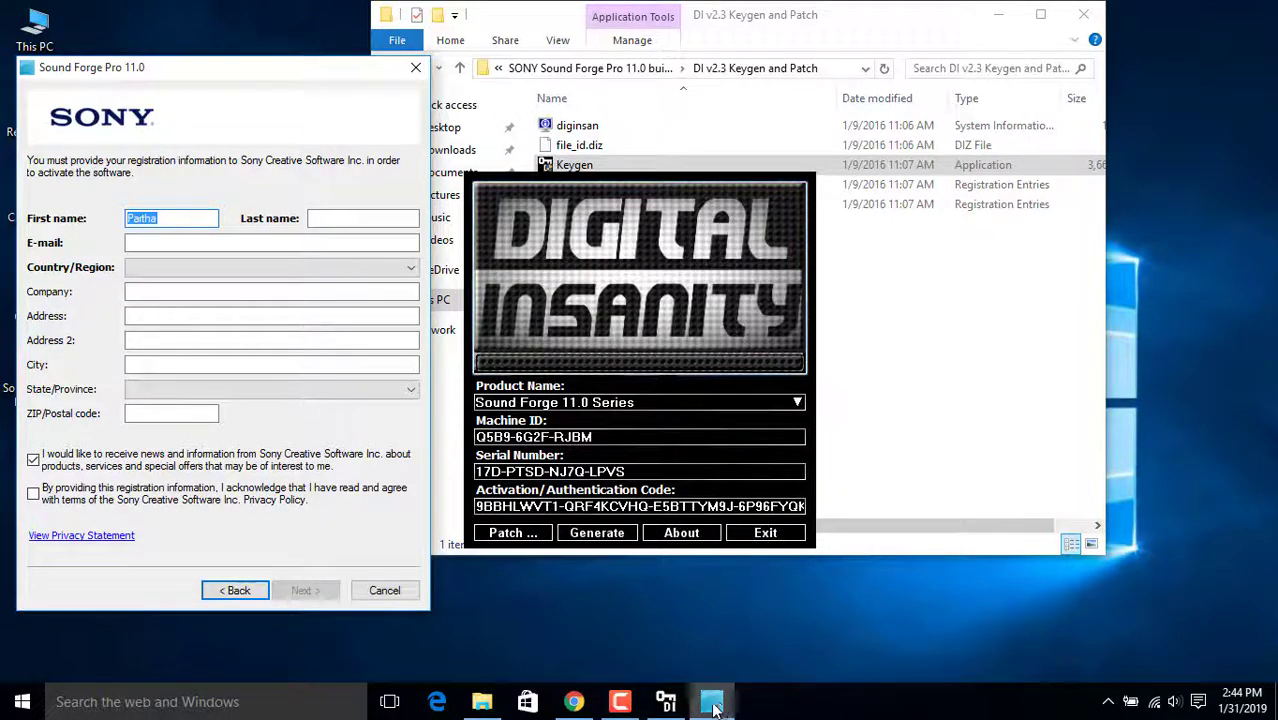
pyautogui.moveTo(628, 706)
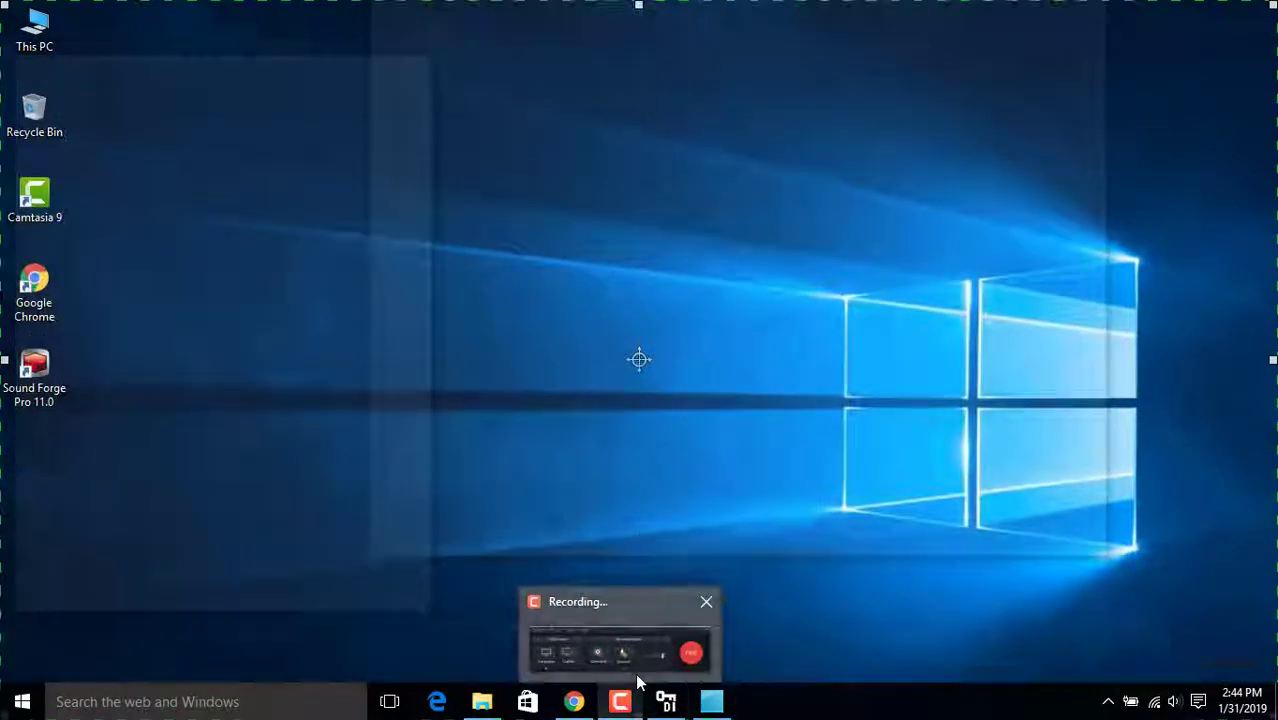
pyautogui.click(629, 650)
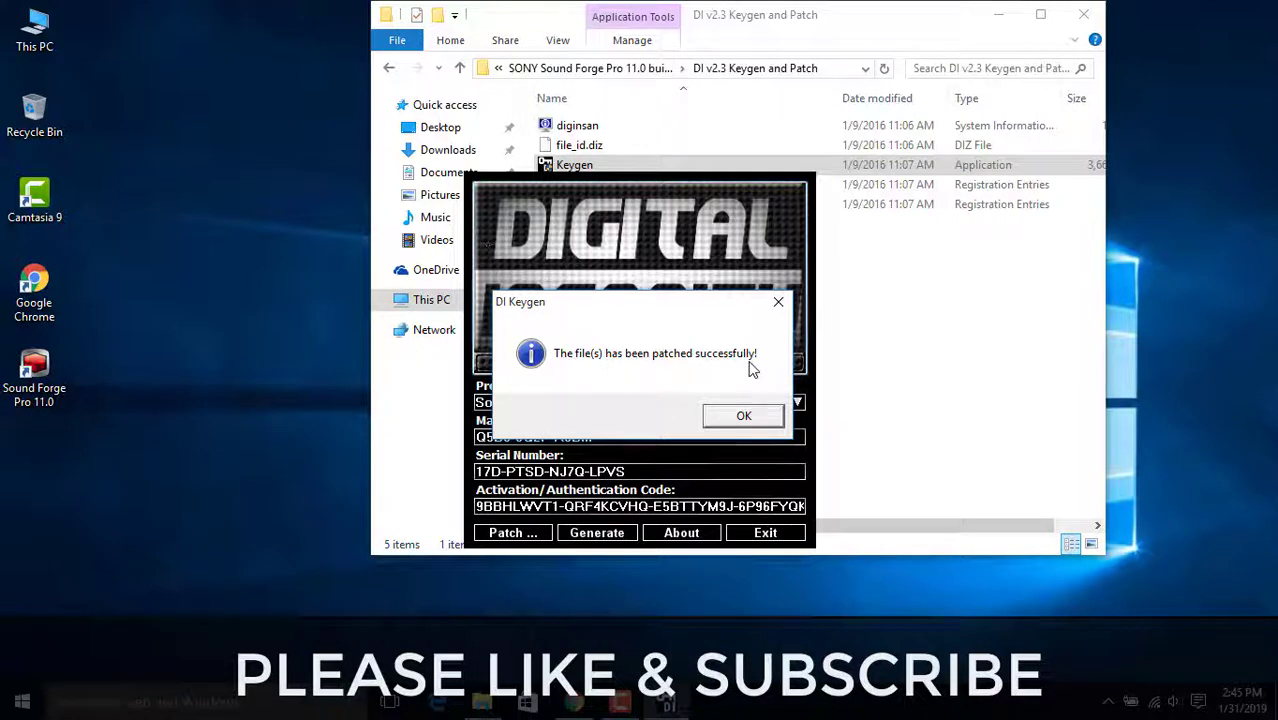
# Start another patch in the Keygen and expand Program Files (x86) on Local Disk (C:) for the installation directory.
pyautogui.click(742, 416)
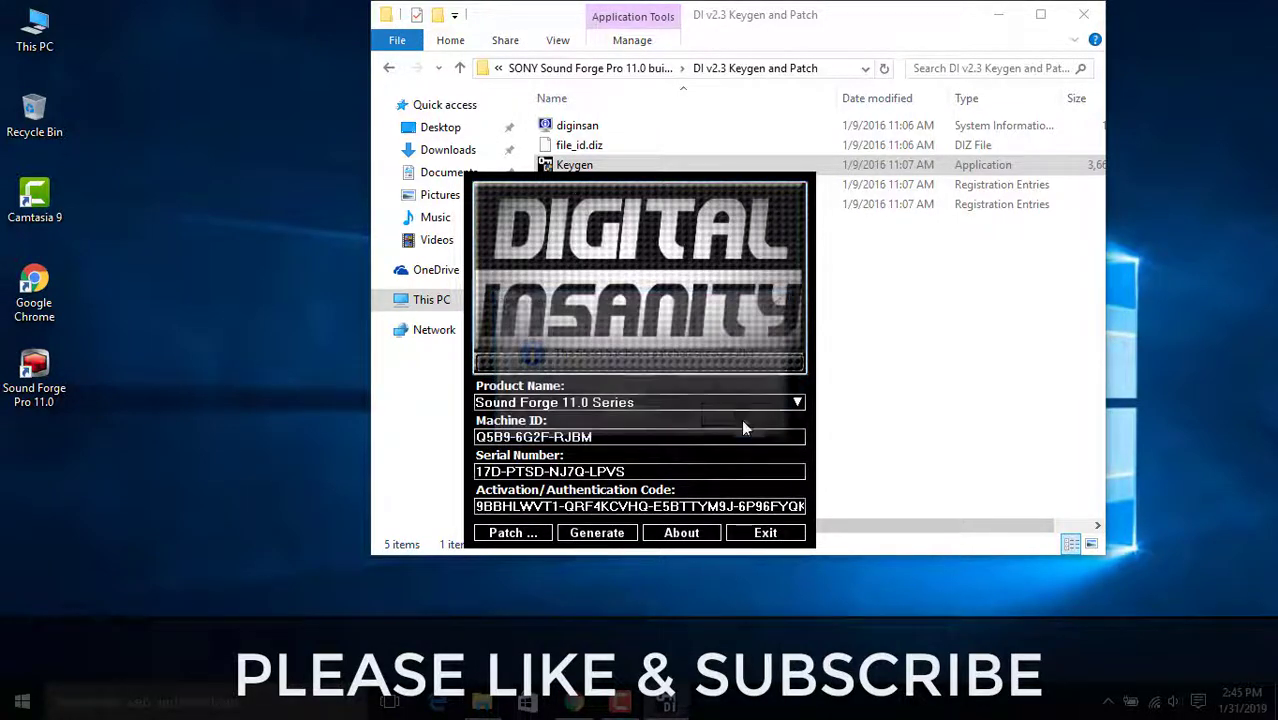
pyautogui.click(510, 533)
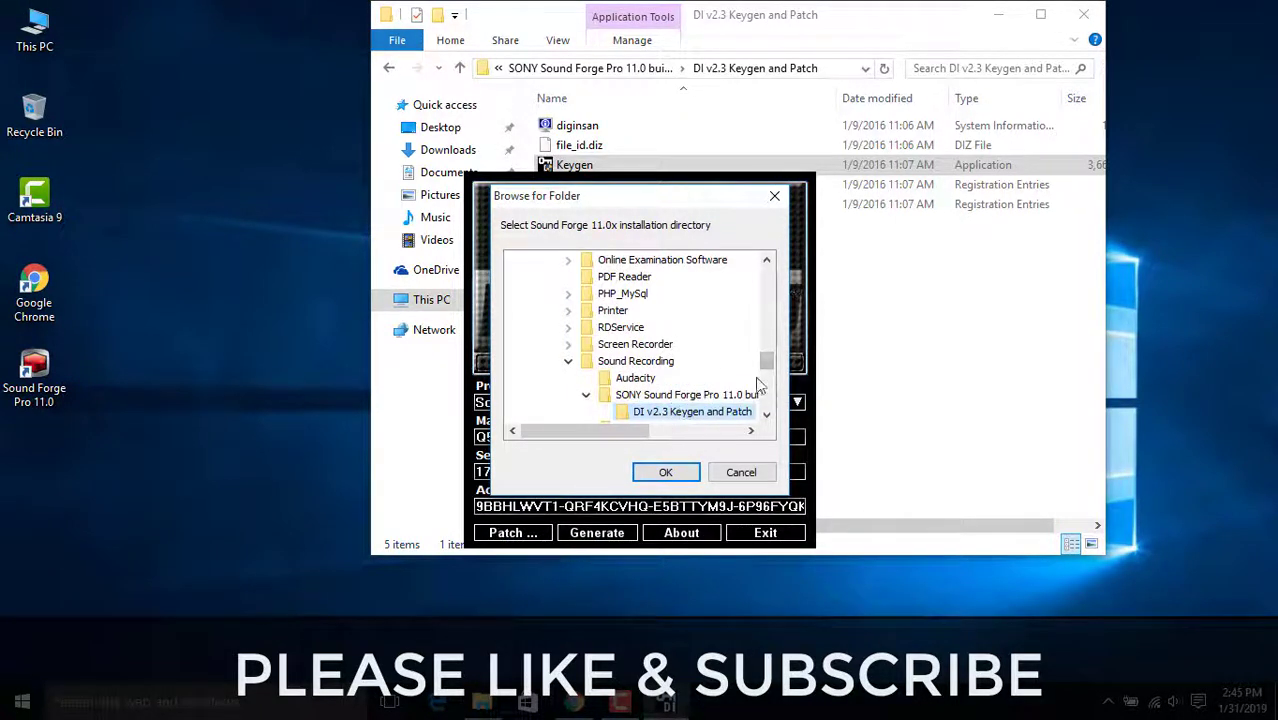
pyautogui.moveTo(769, 365); pyautogui.dragTo(769, 296)
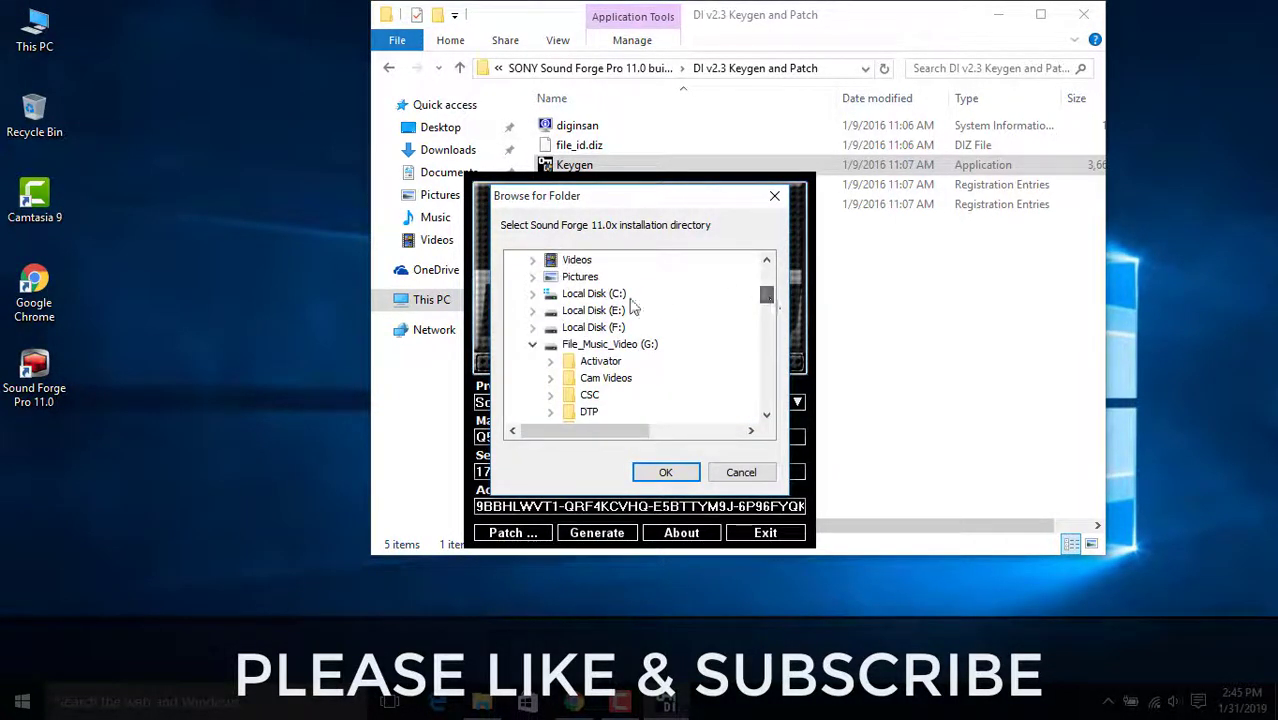
pyautogui.click(533, 293)
pyautogui.click(767, 417)
pyautogui.click(767, 417)
pyautogui.click(767, 417)
pyautogui.click(767, 417)
pyautogui.click(767, 417)
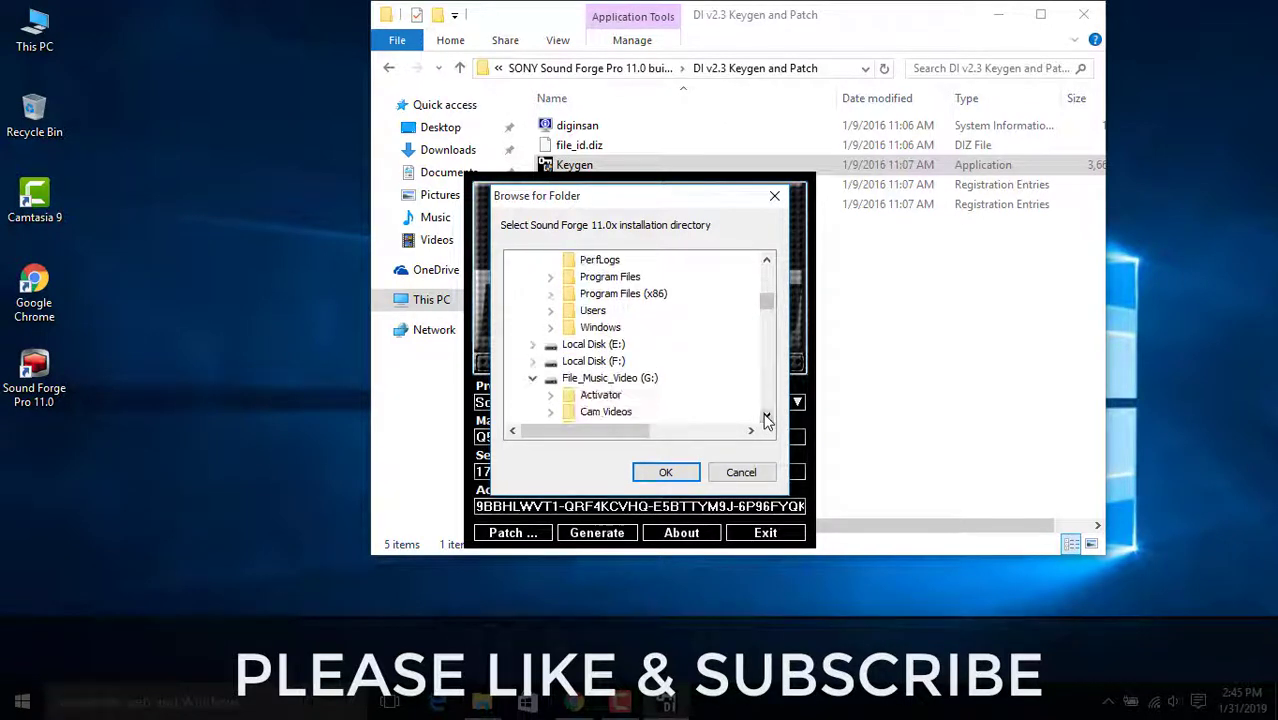
pyautogui.click(551, 295)
# Find the Sony folder inside Program Files (x86) and expand it.
pyautogui.click(767, 416)
pyautogui.click(767, 416)
pyautogui.click(767, 416)
pyautogui.click(767, 416)
pyautogui.click(767, 416)
pyautogui.click(767, 416)
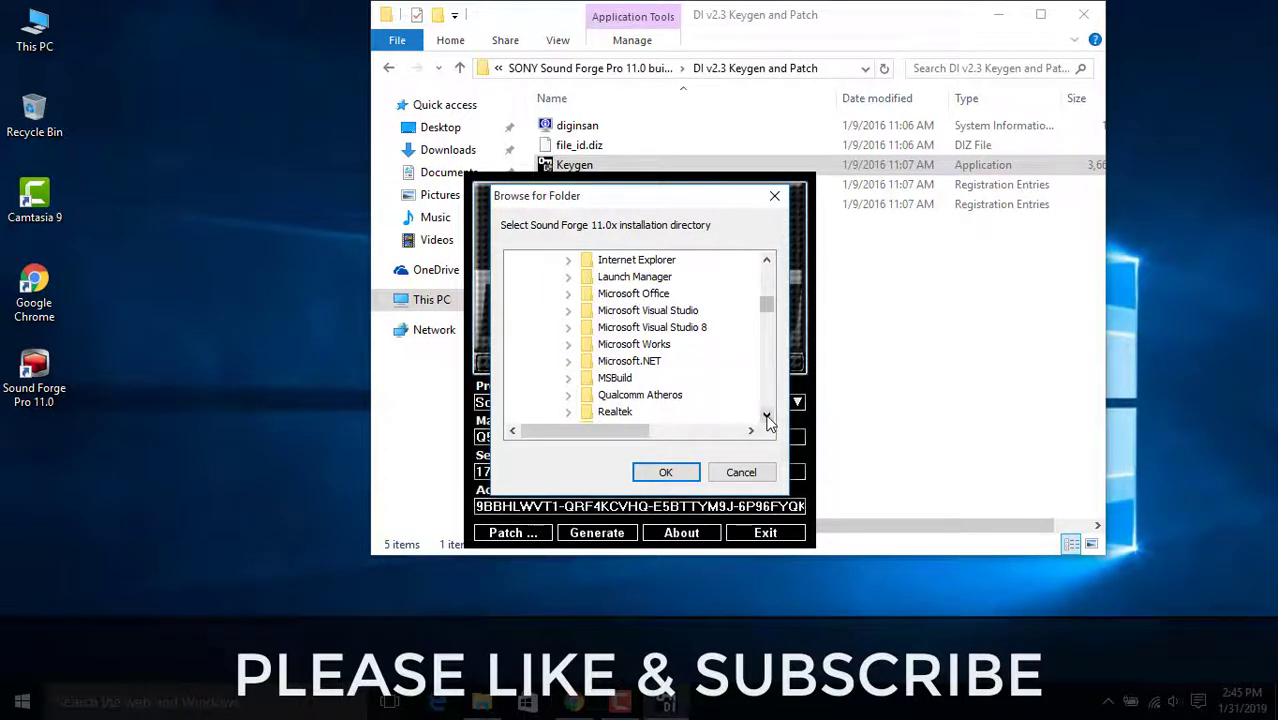
pyautogui.click(767, 416)
pyautogui.click(767, 416)
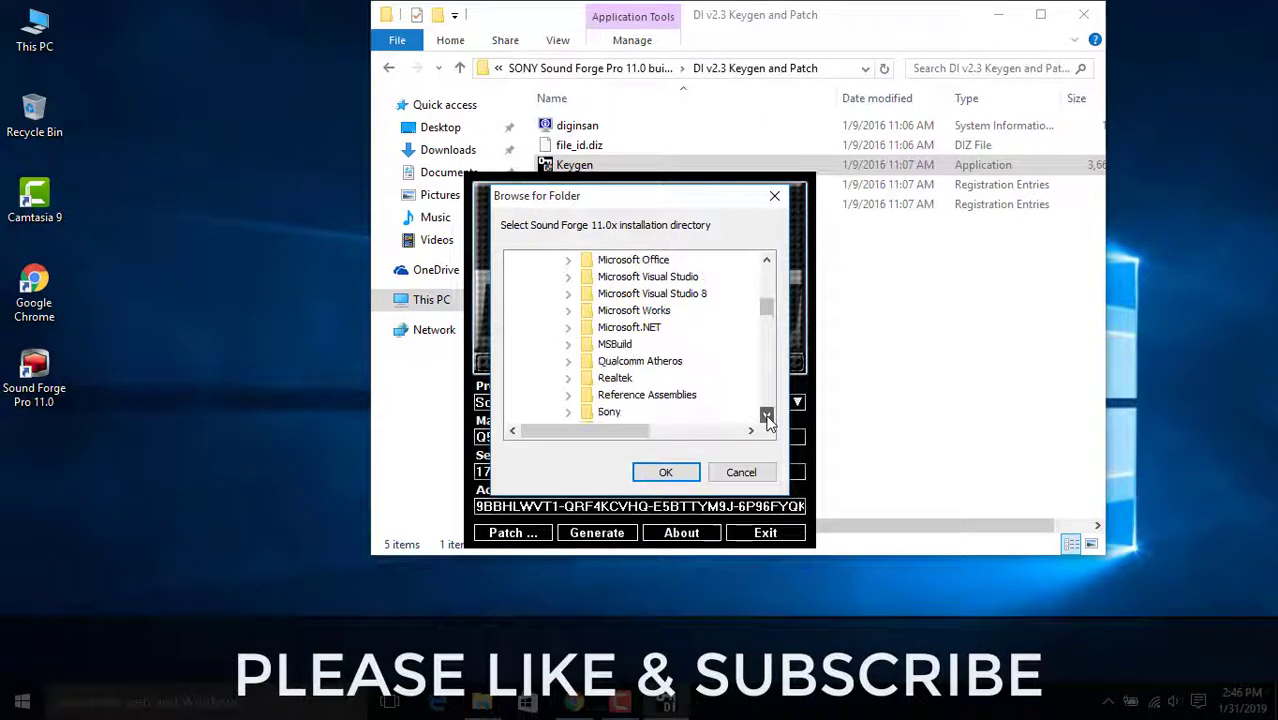
pyautogui.click(767, 416)
pyautogui.click(767, 416)
pyautogui.click(568, 378)
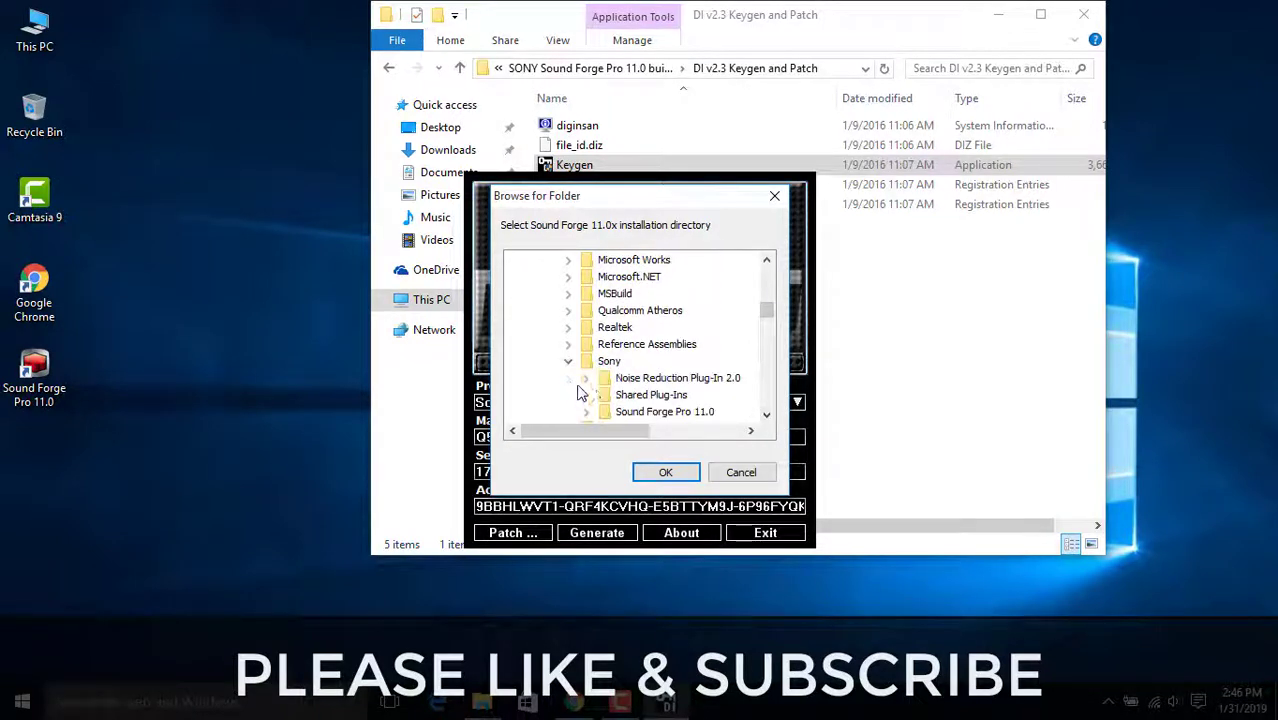
# Select the Sound Forge Pro 11.0 folder inside Sony as the installation directory to patch.
pyautogui.click(767, 416)
pyautogui.click(767, 416)
pyautogui.click(586, 379)
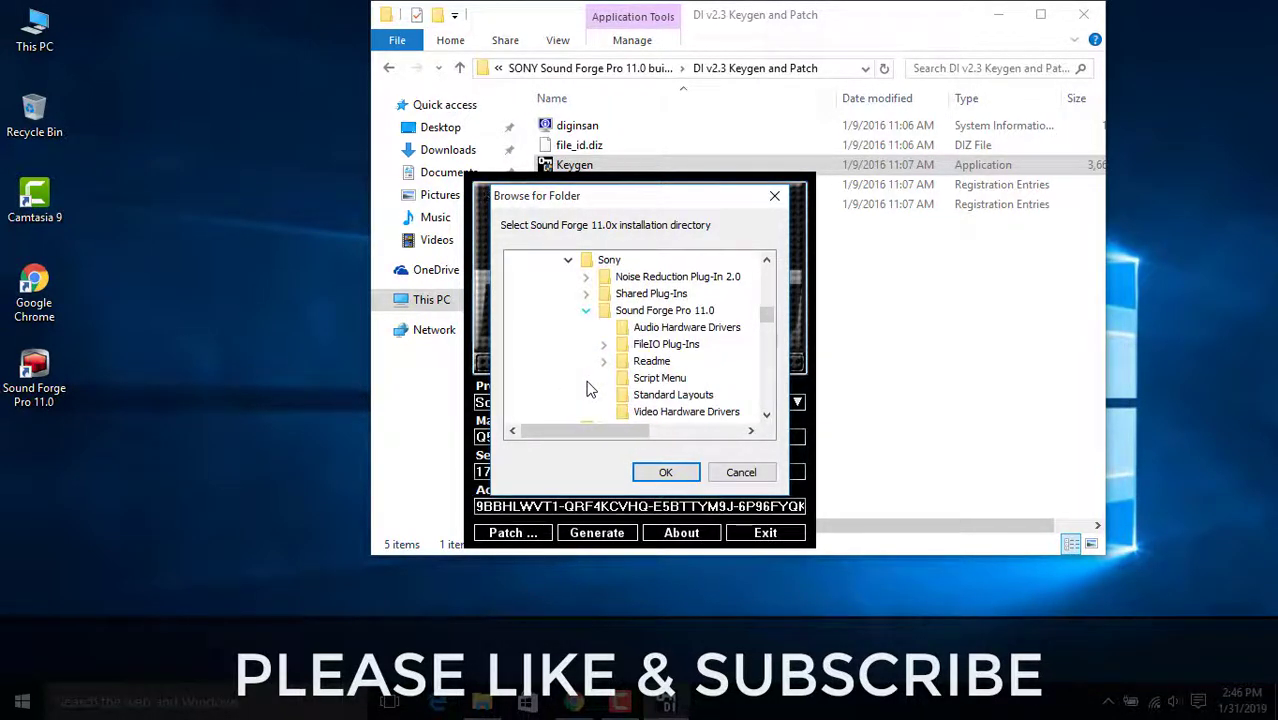
pyautogui.click(634, 313)
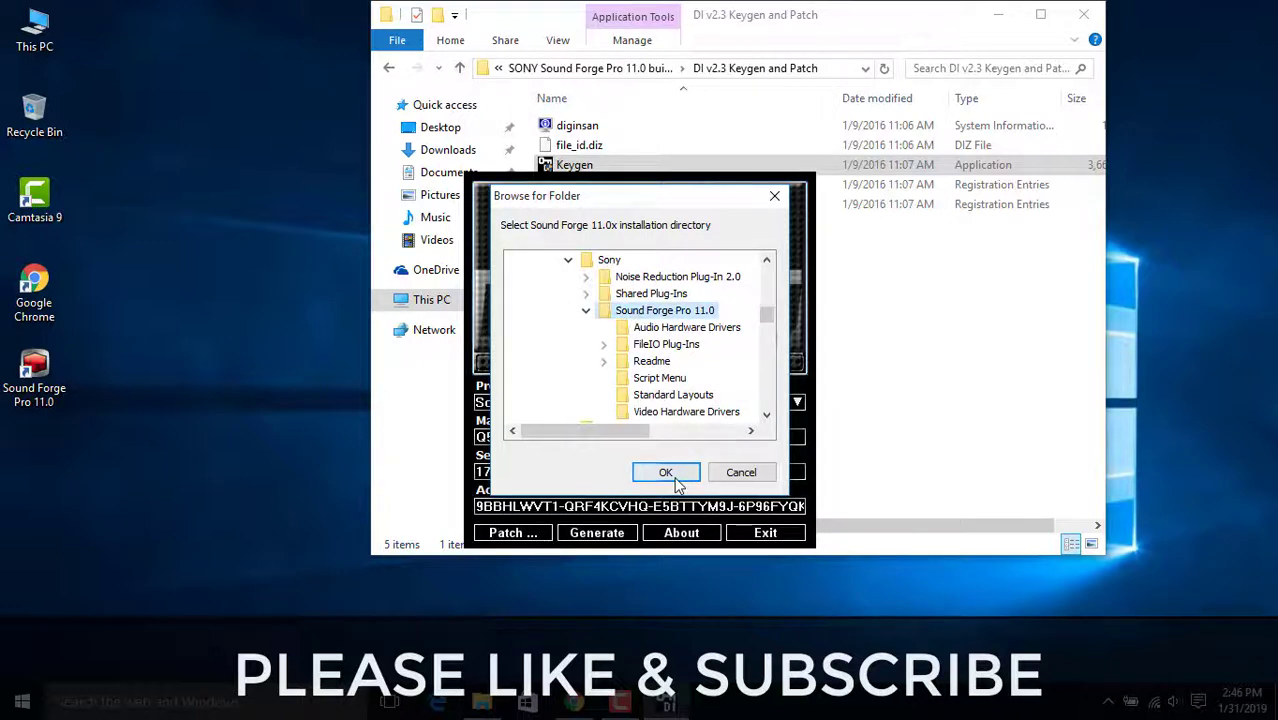
# Cancel the installation directory selection for the patch and exit the Keygen.
pyautogui.click(752, 474)
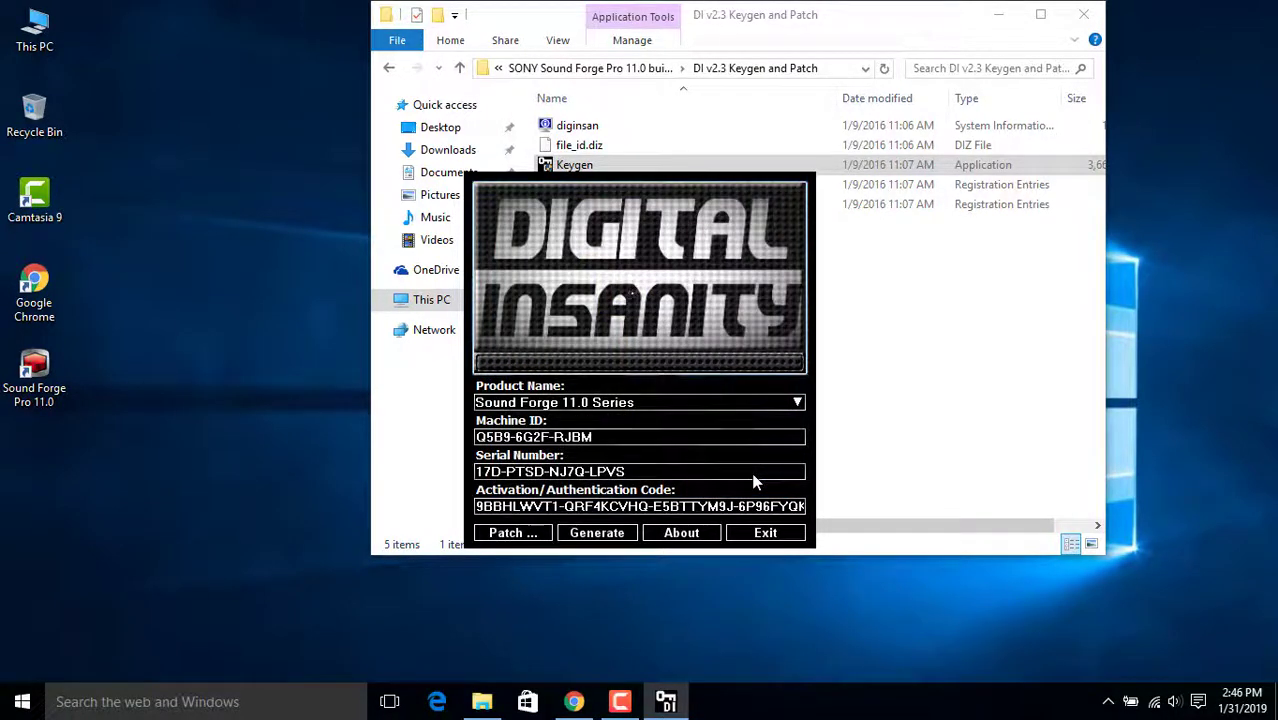
pyautogui.click(764, 532)
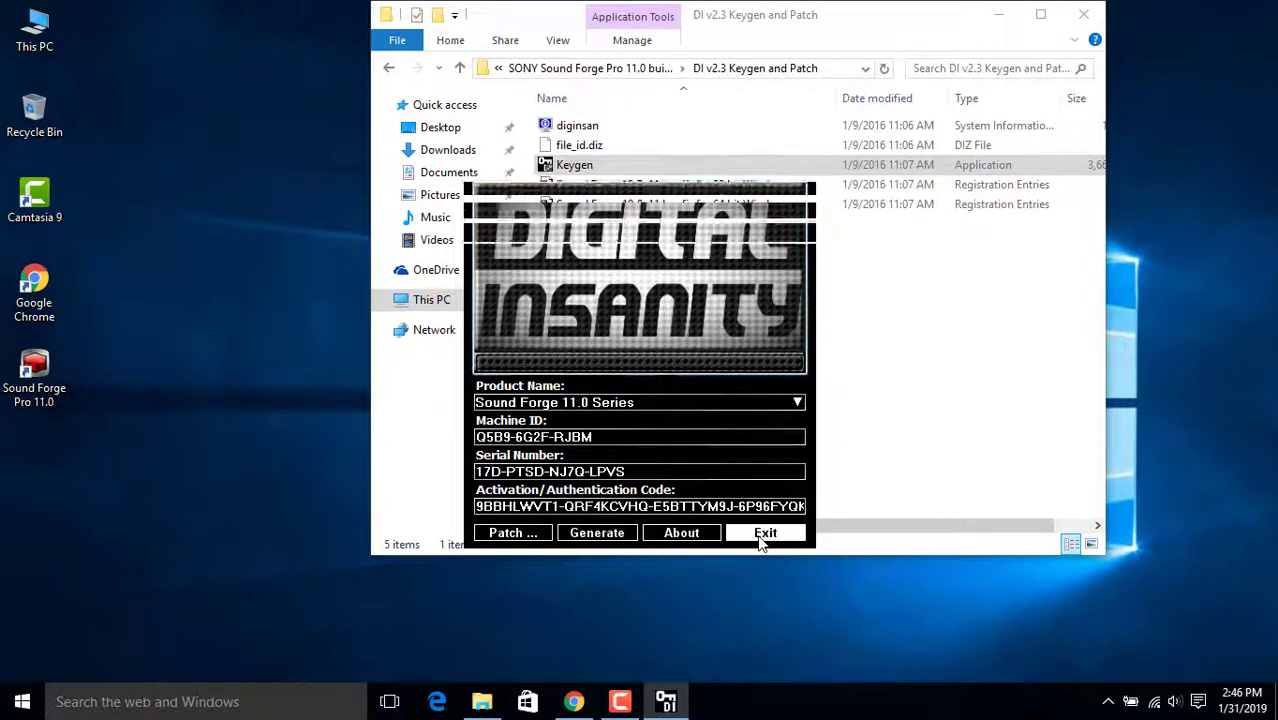
# Run the Sound Forge Pro 11.0 desktop shortcut as administrator and move its serial number window clear of the Keygen file listing.
pyautogui.rightClick(44, 374)
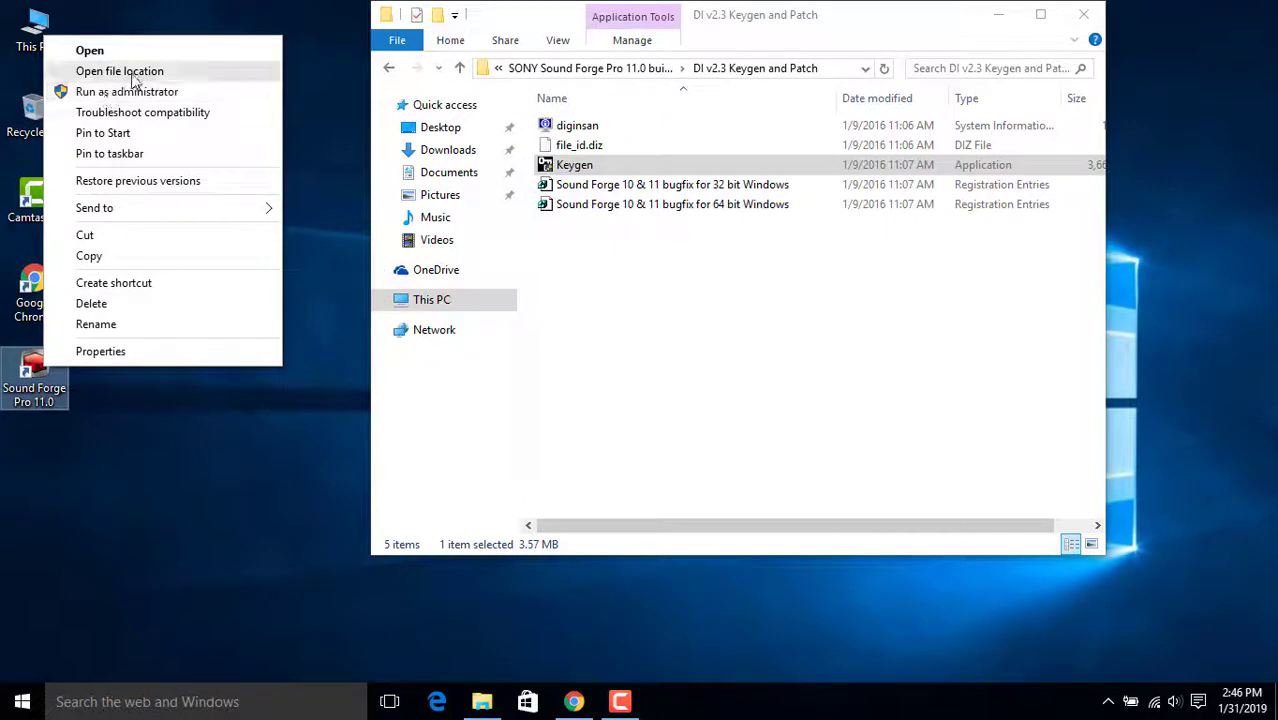
pyautogui.click(135, 92)
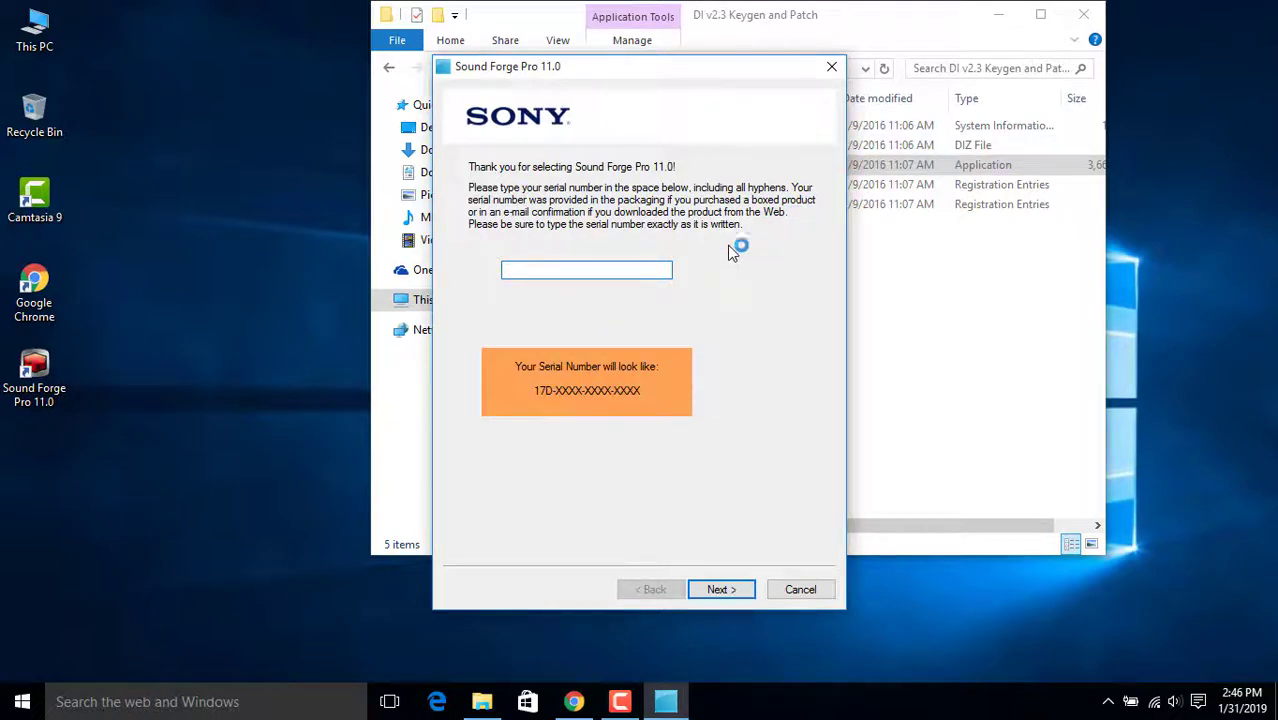
pyautogui.moveTo(690, 66); pyautogui.dragTo(260, 81)
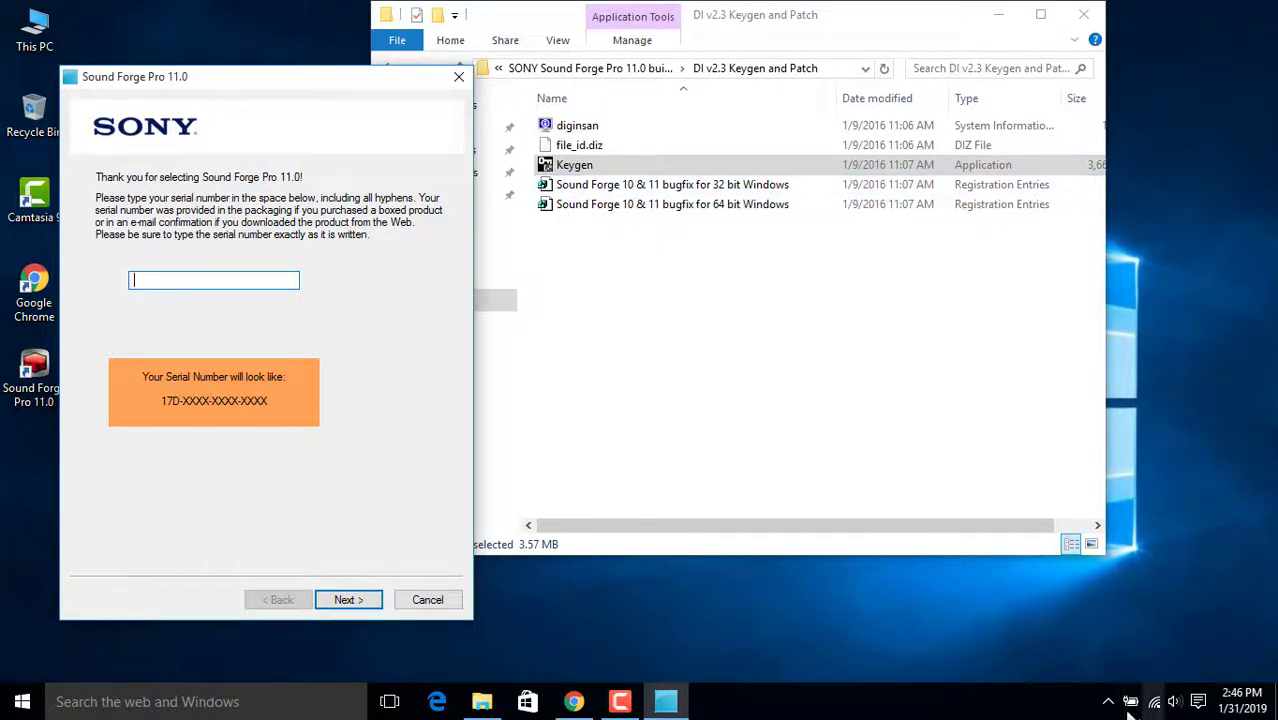
pyautogui.click(620, 701)
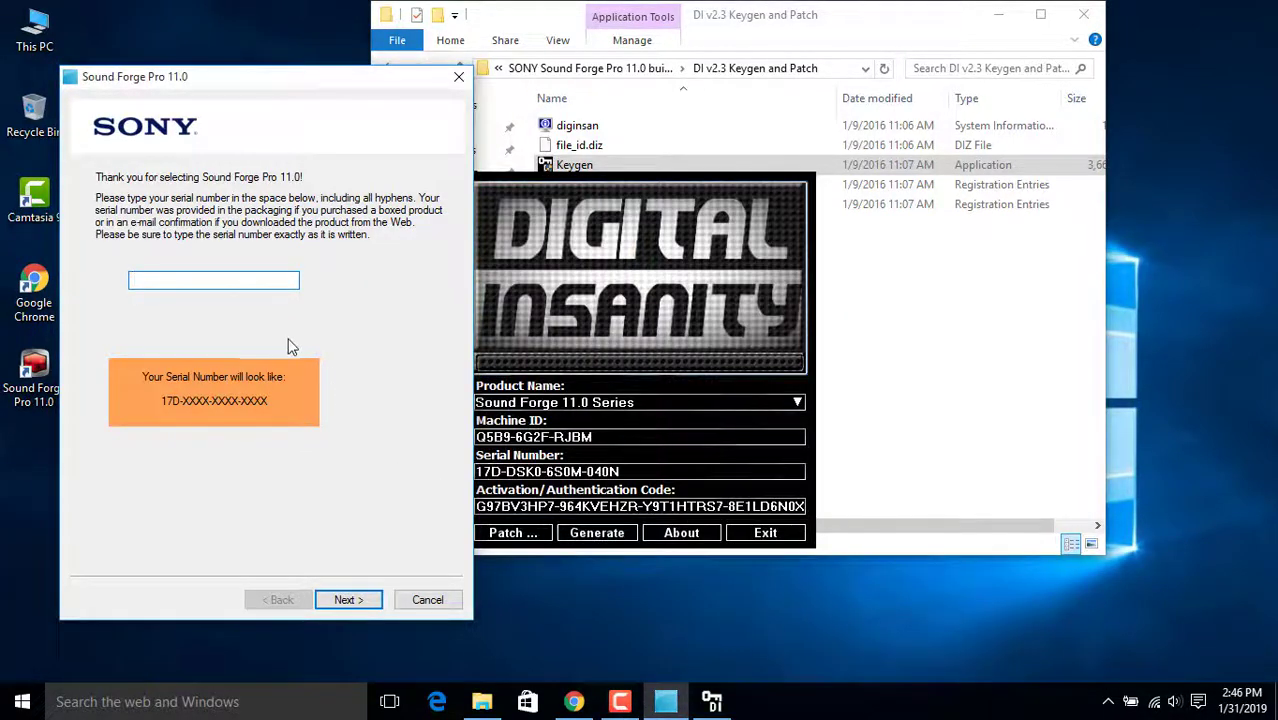
# Paste the serial number into the Sound Forge Pro 11.0 serial number field and continue to the registration options.
pyautogui.click(290, 346)
pyautogui.hotkey('ctrl', 'v')
pyautogui.click(349, 599)
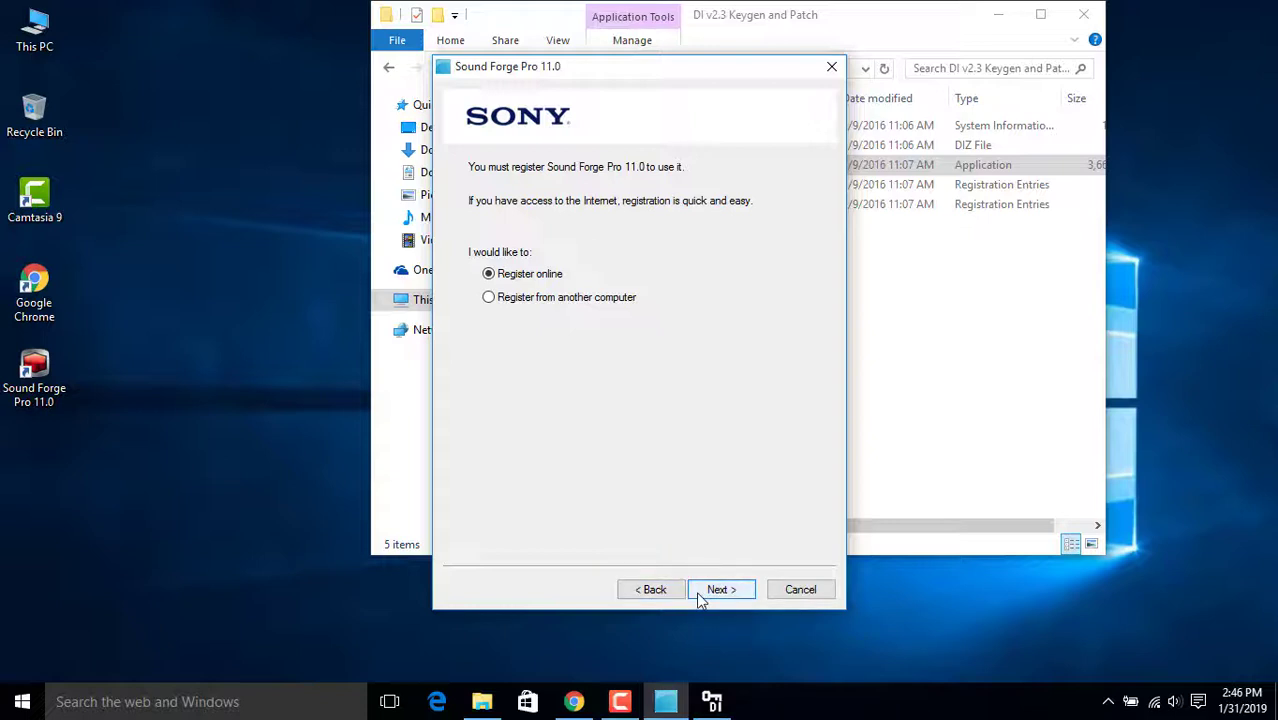
pyautogui.click(673, 708)
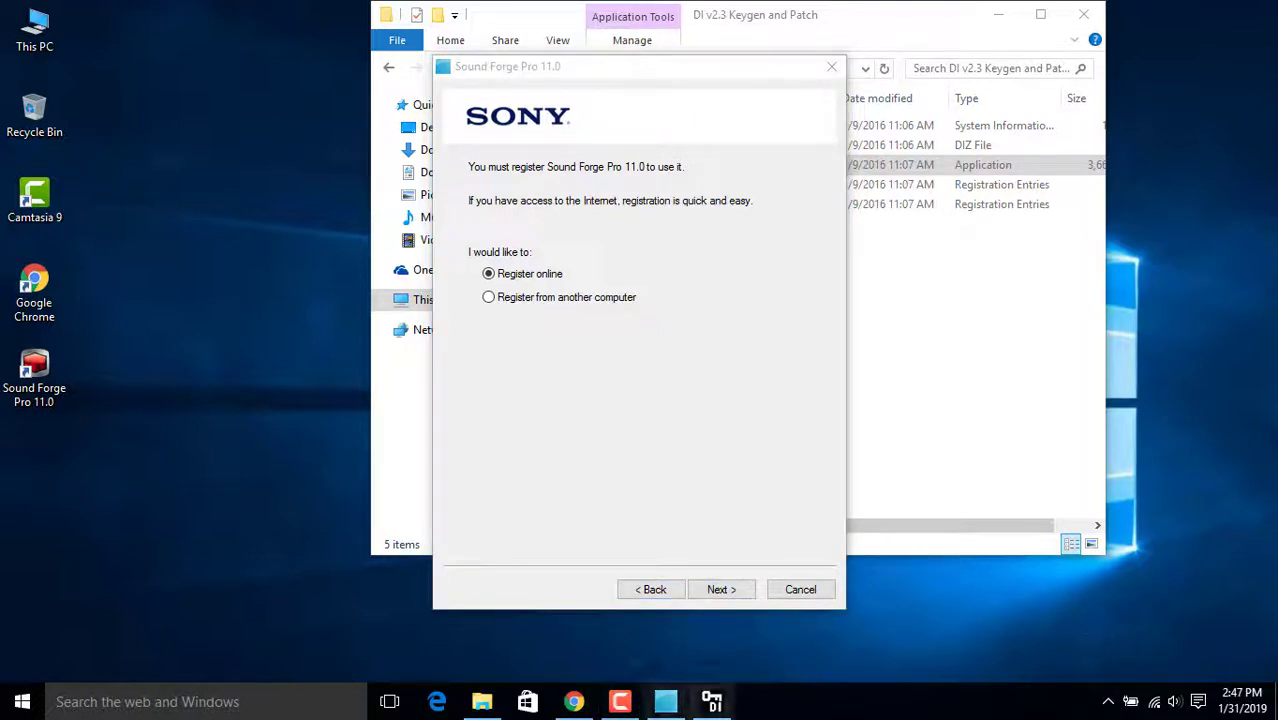
pyautogui.moveTo(621, 708)
pyautogui.click(617, 658)
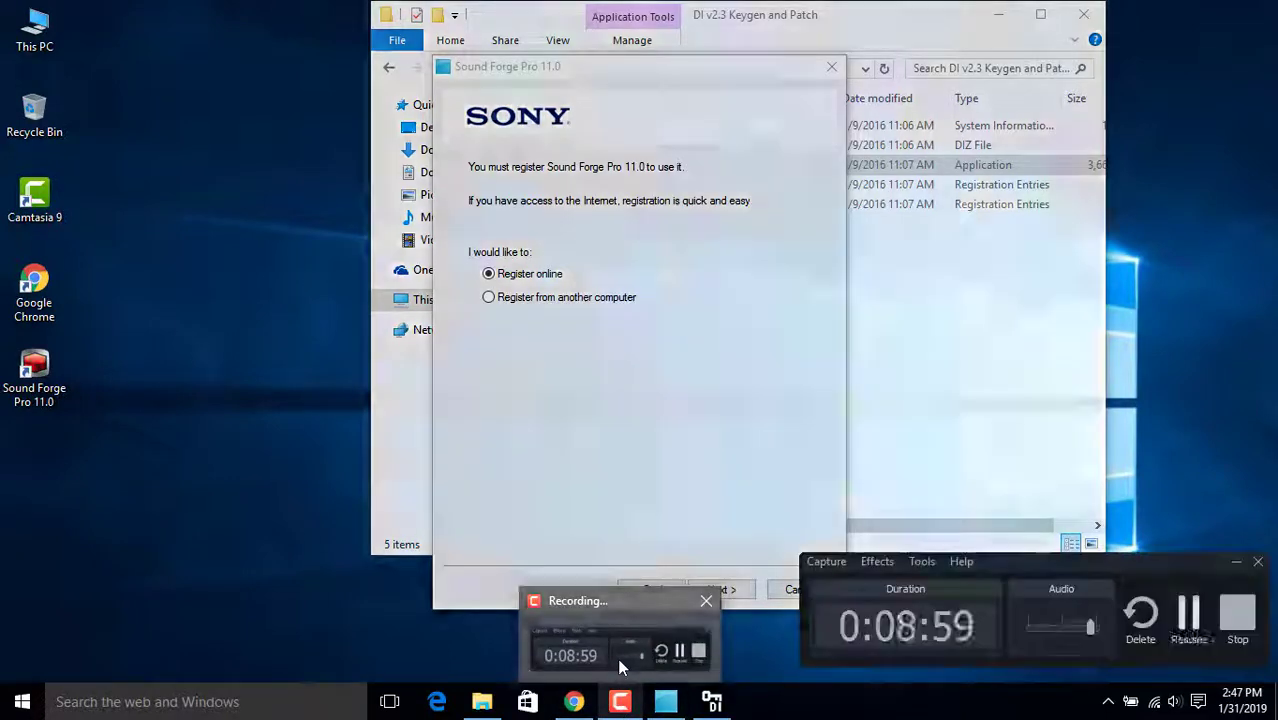
pyautogui.click(1187, 609)
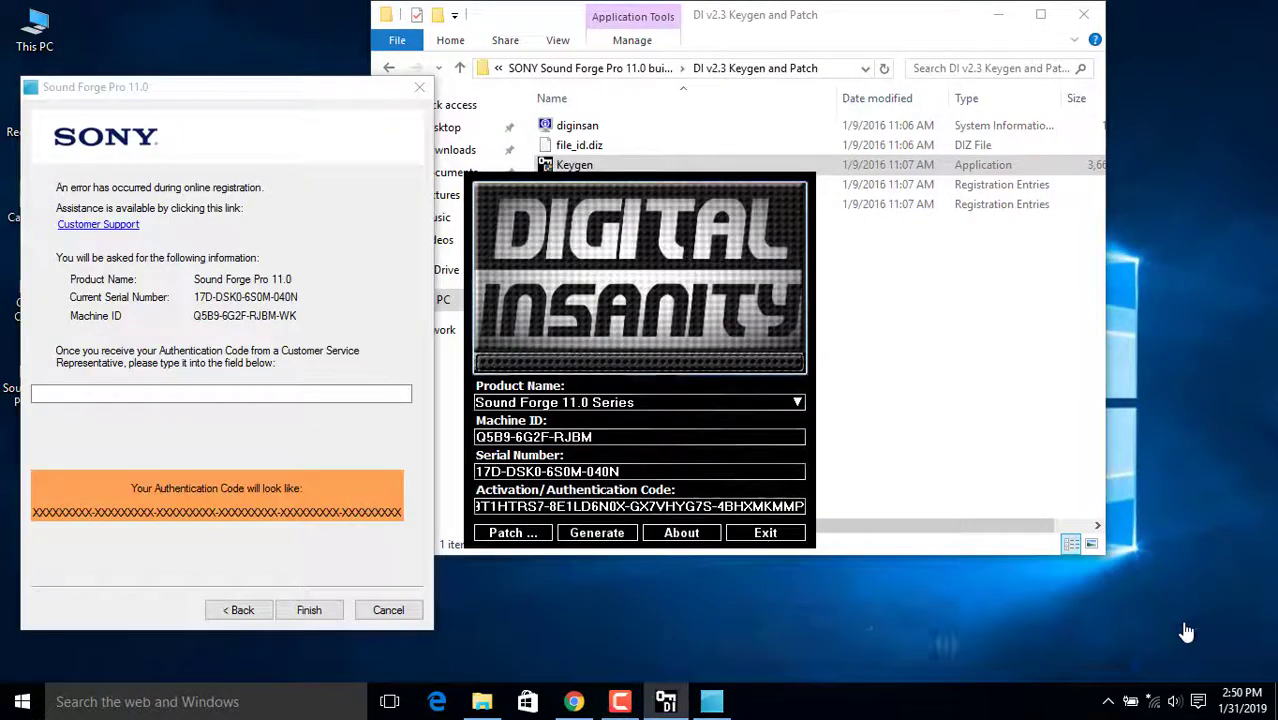
# Paste the authentication code into the authentication code field and finish the Sound Forge Pro 11.0 registration.
pyautogui.click(128, 394)
pyautogui.hotkey('ctrl', 'v')
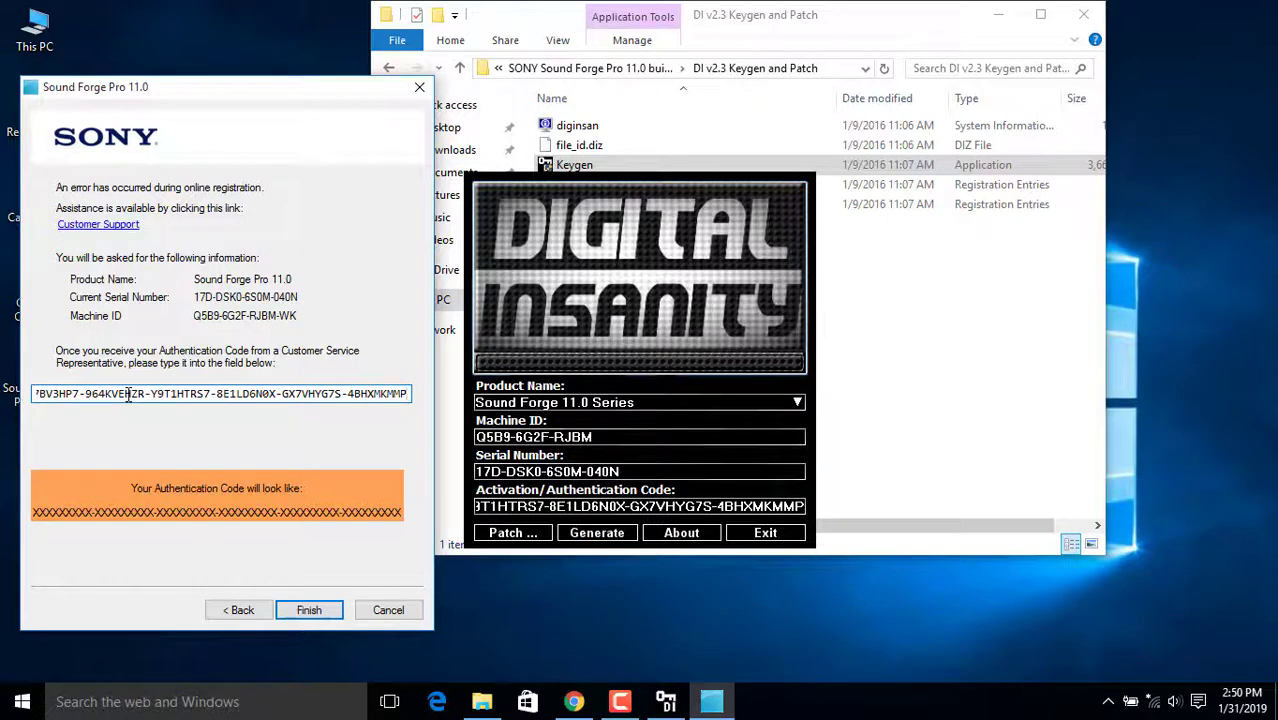
pyautogui.click(310, 609)
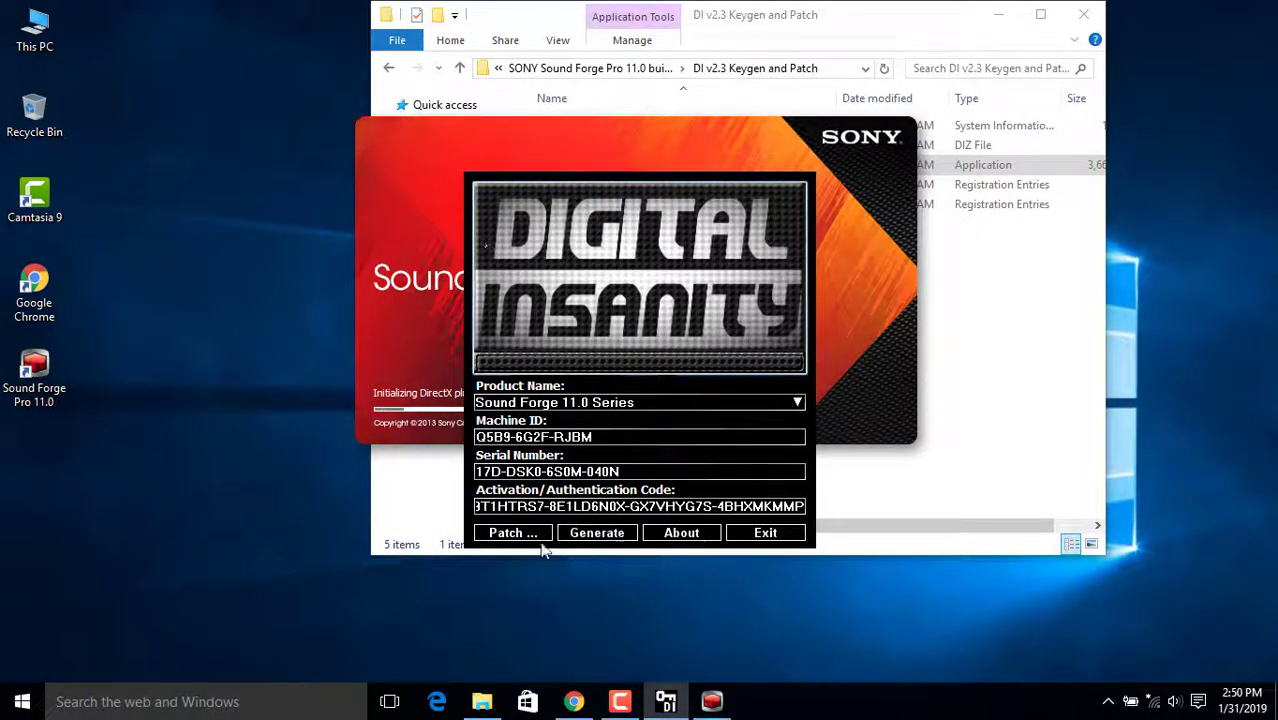
# Exit the Keygen and close the Sound Forge Pro 11.0 main window.
pyautogui.click(778, 536)
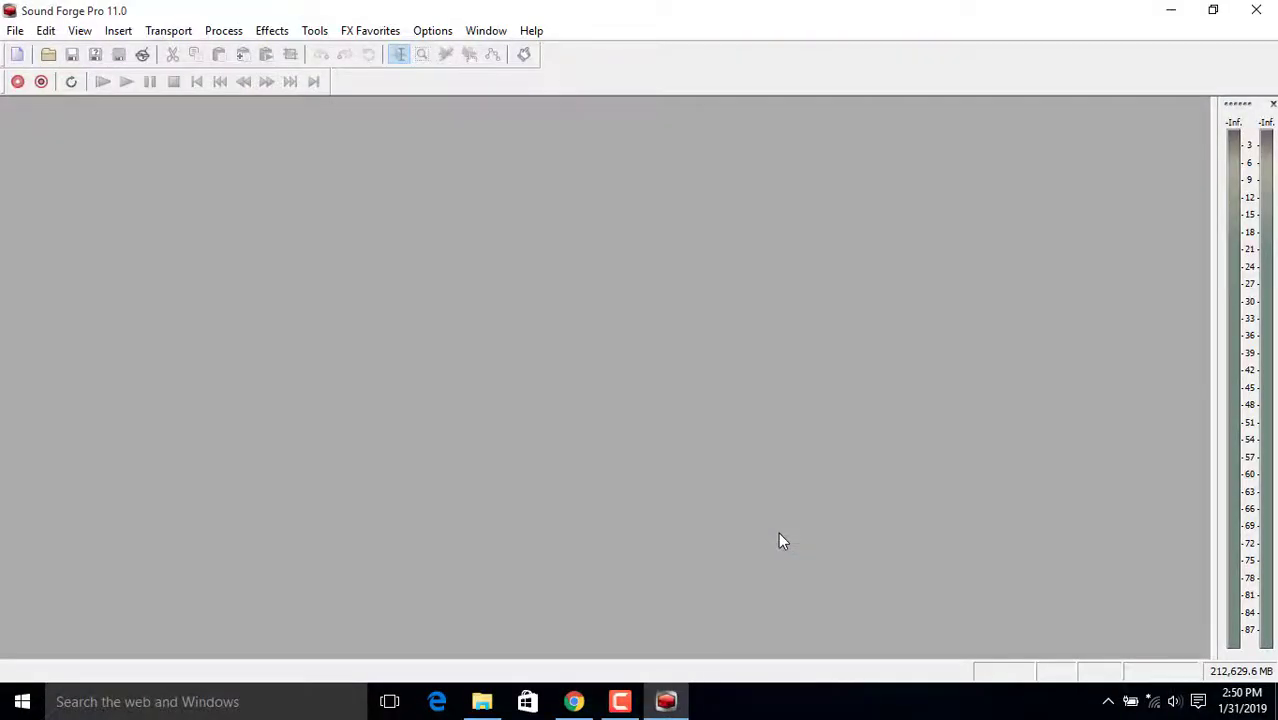
pyautogui.moveTo(665, 708)
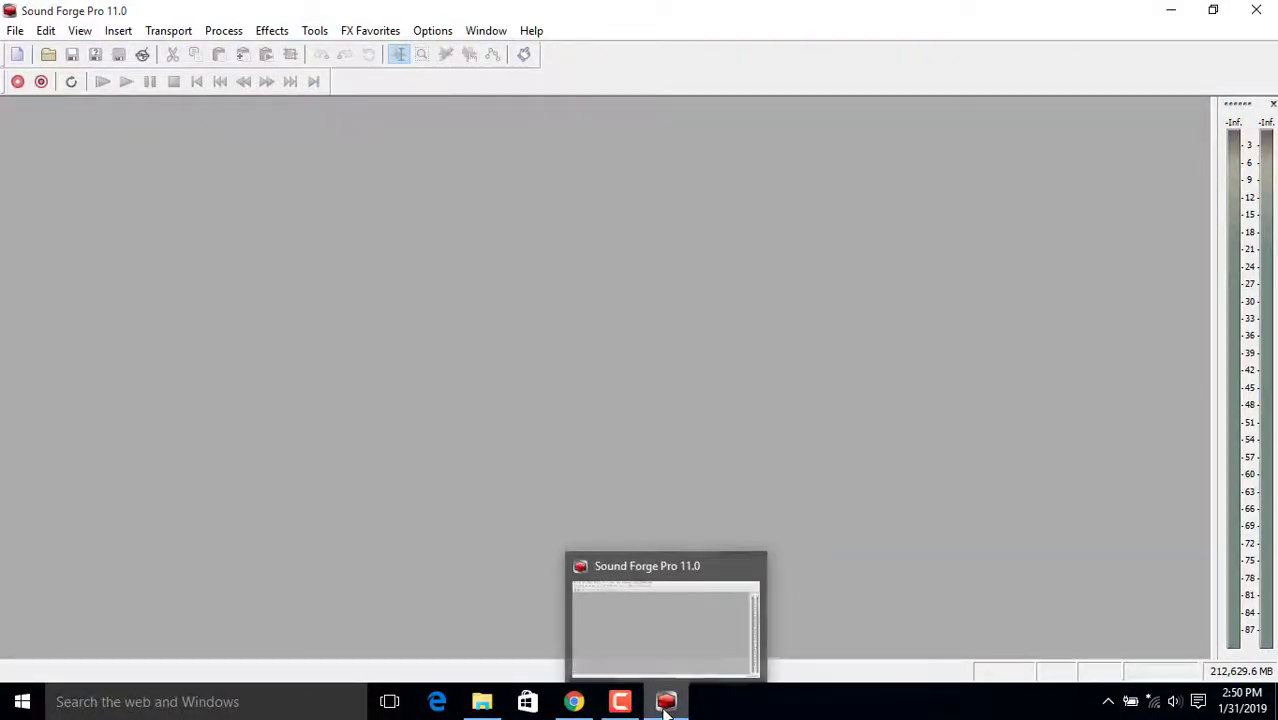
pyautogui.click(1255, 10)
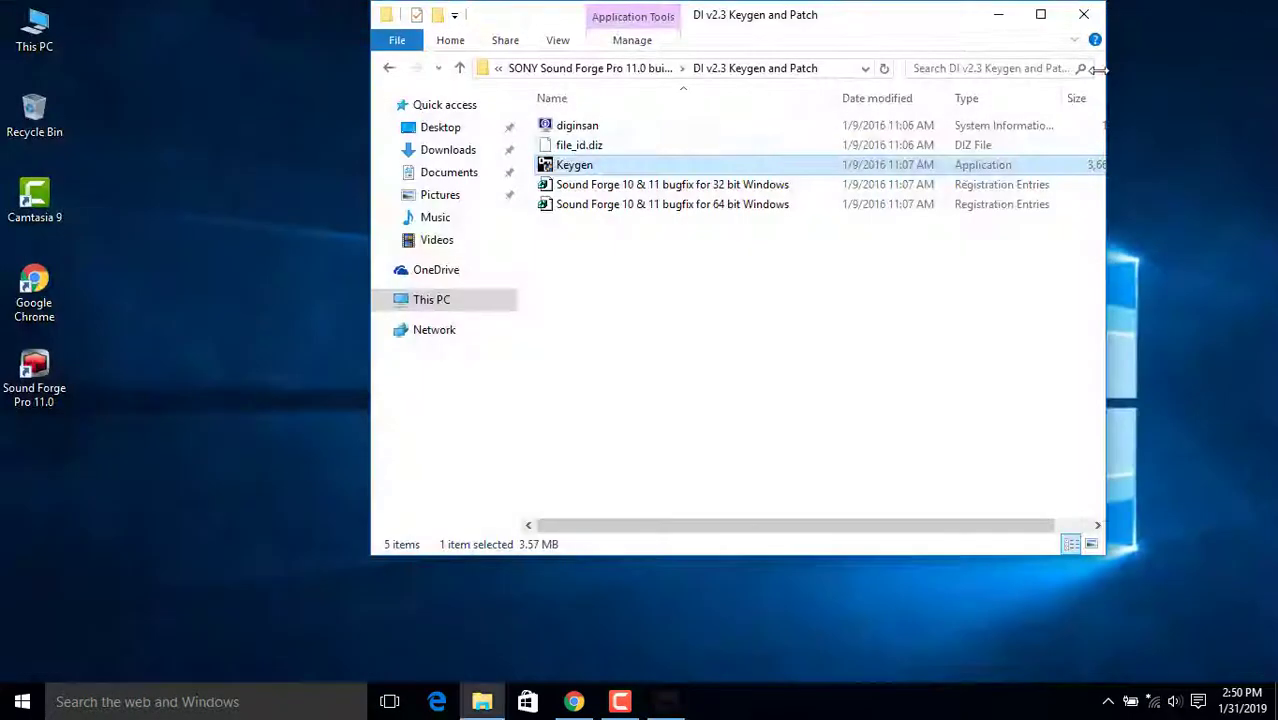